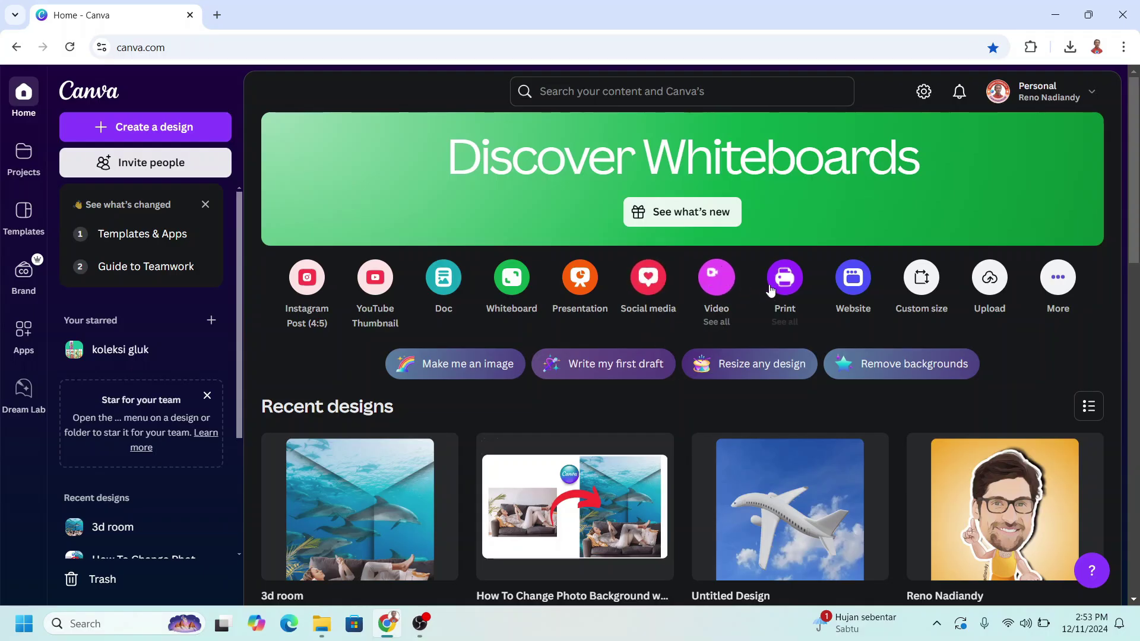
Step: Create a new blank A4 flyer design (21 × 29.7 cm)
click(154, 126)
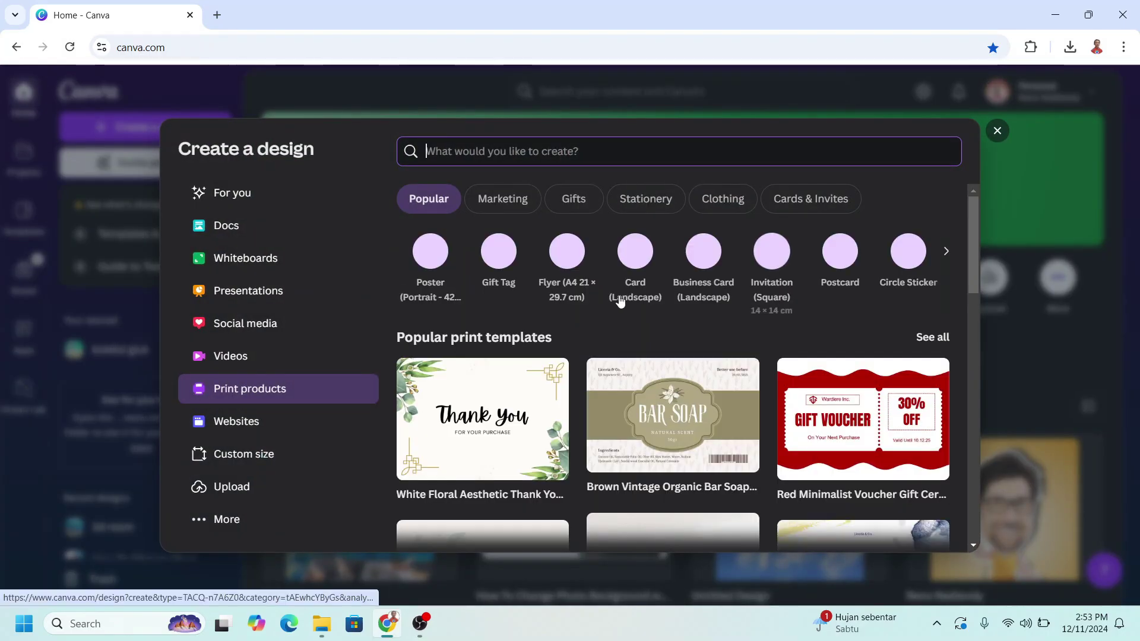
click(569, 256)
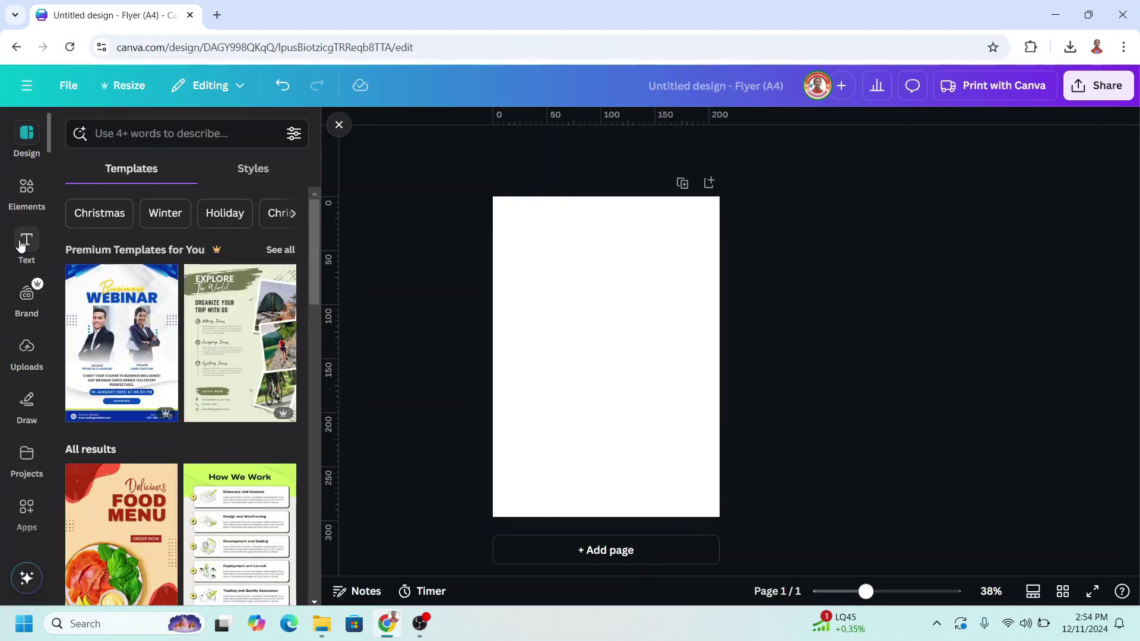
Step: Add the Brown Rock photo from recently used Elements to the page
click(18, 194)
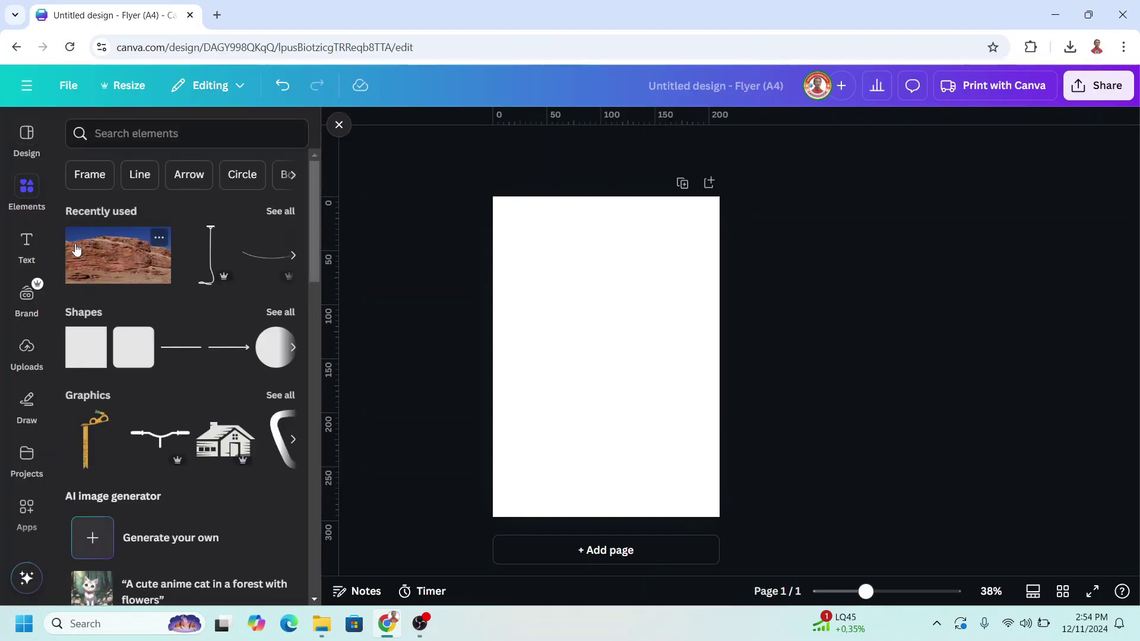
click(158, 239)
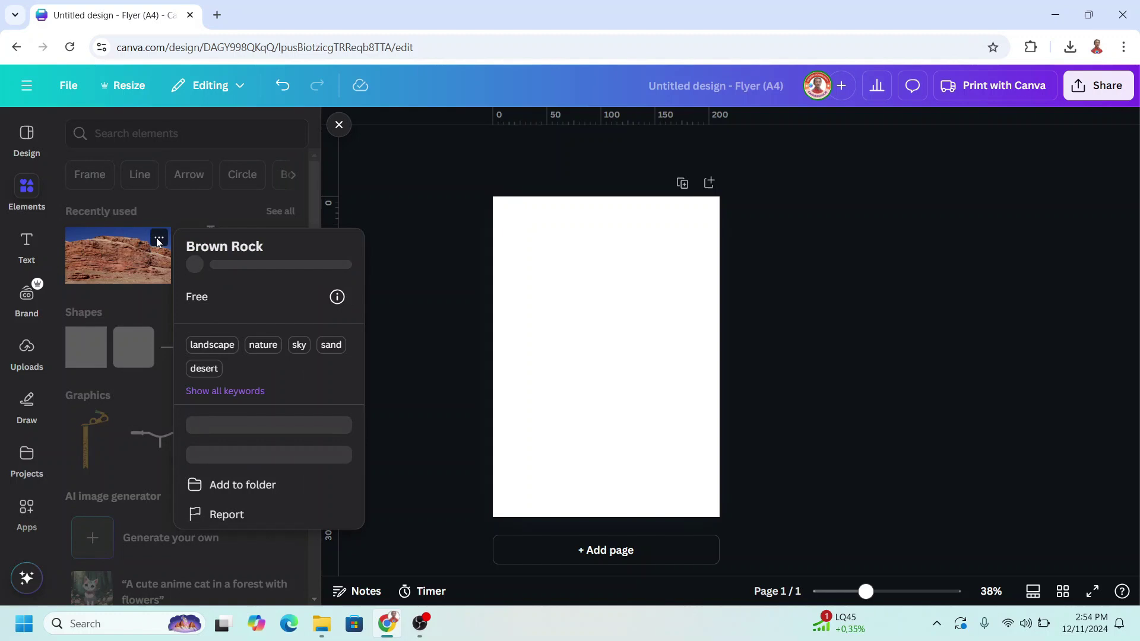
click(158, 238)
click(123, 268)
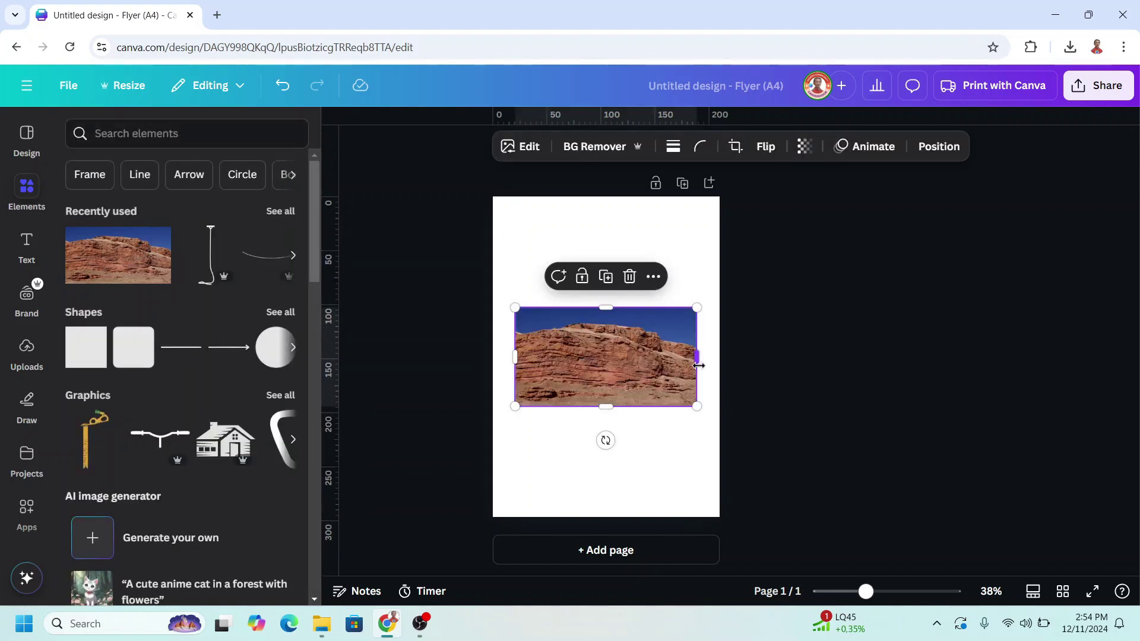
Step: Resize and position the rock photo so it covers the whole page edge to edge
drag(702, 360, 640, 364)
mouse_move(517, 360)
mouse_down()
mouse_move(588, 360)
mouse_move(545, 246)
mouse_move(525, 226)
mouse_up()
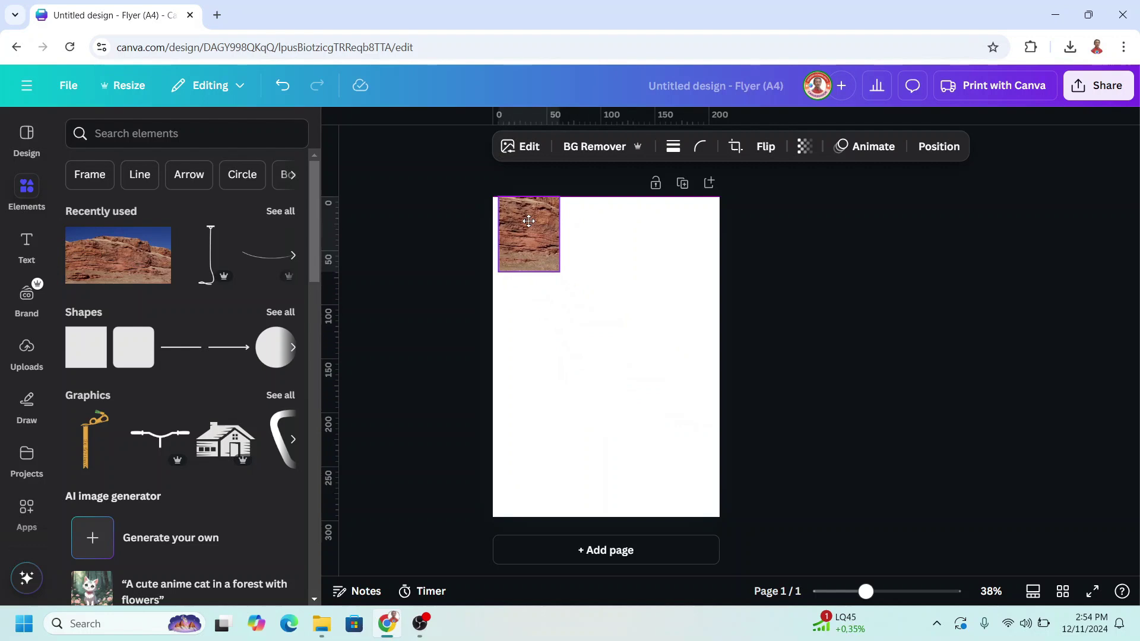
drag(556, 273, 740, 535)
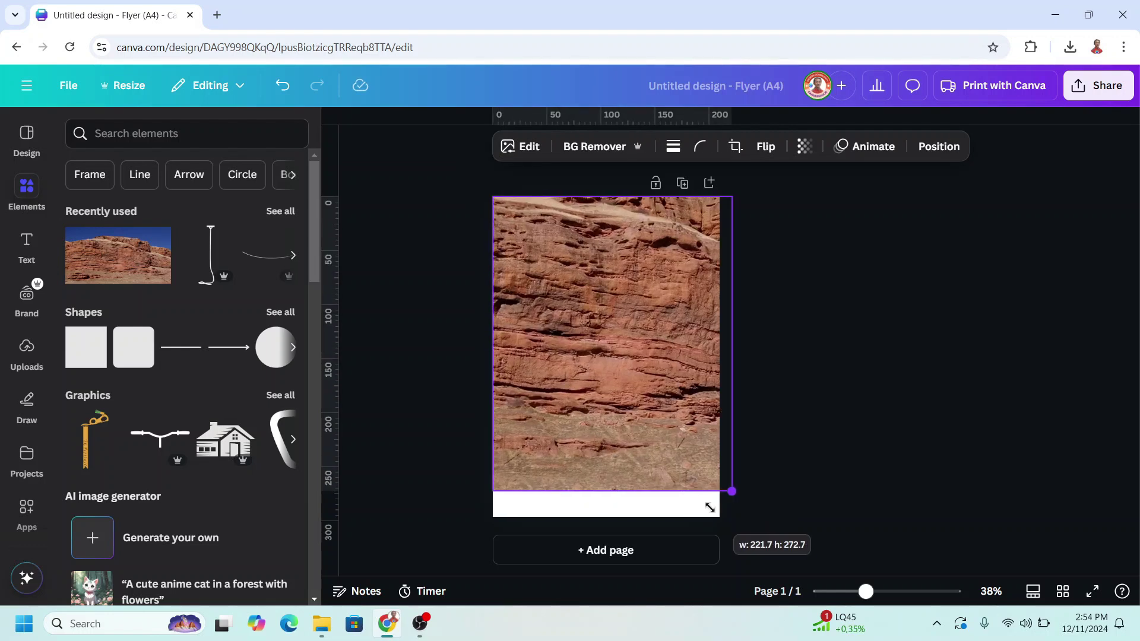
drag(600, 170, 600, 223)
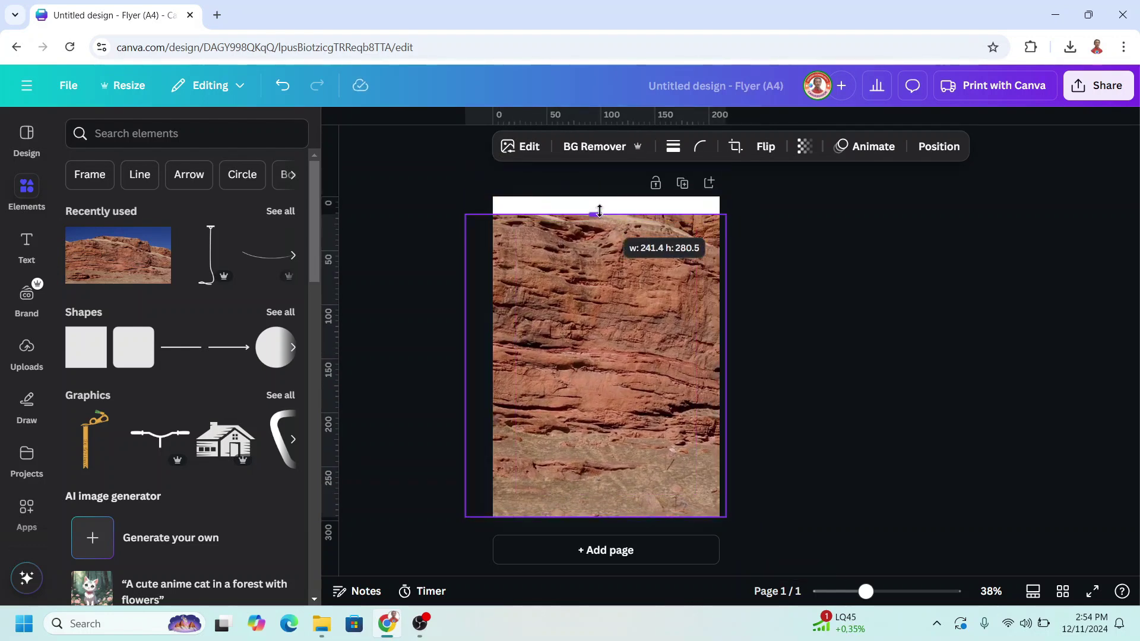
drag(593, 285, 592, 253)
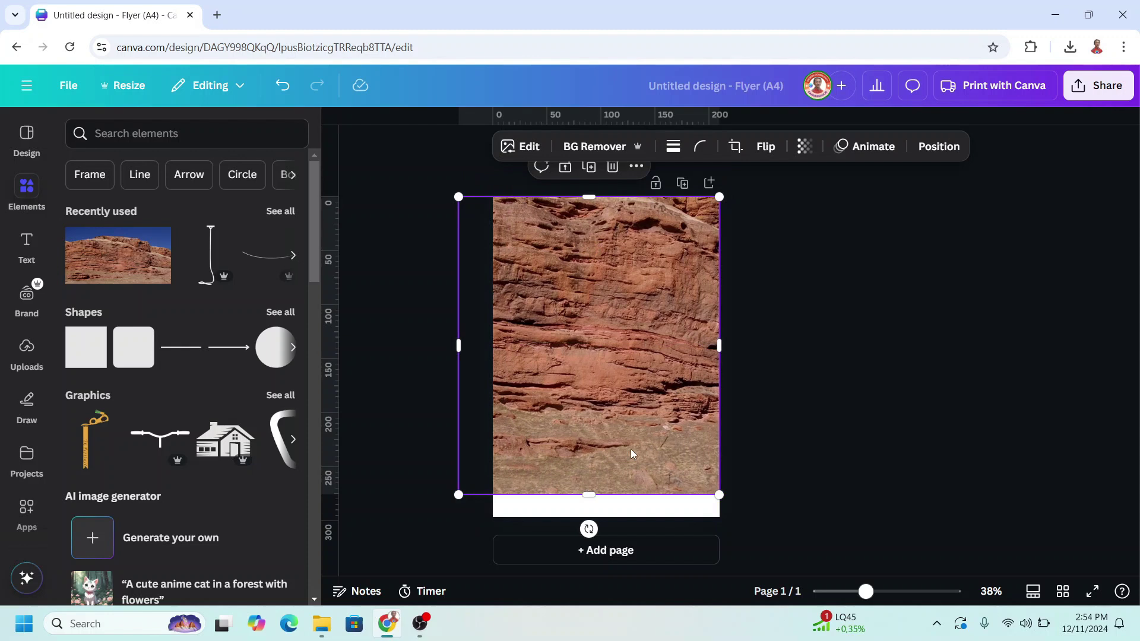
drag(724, 495, 732, 516)
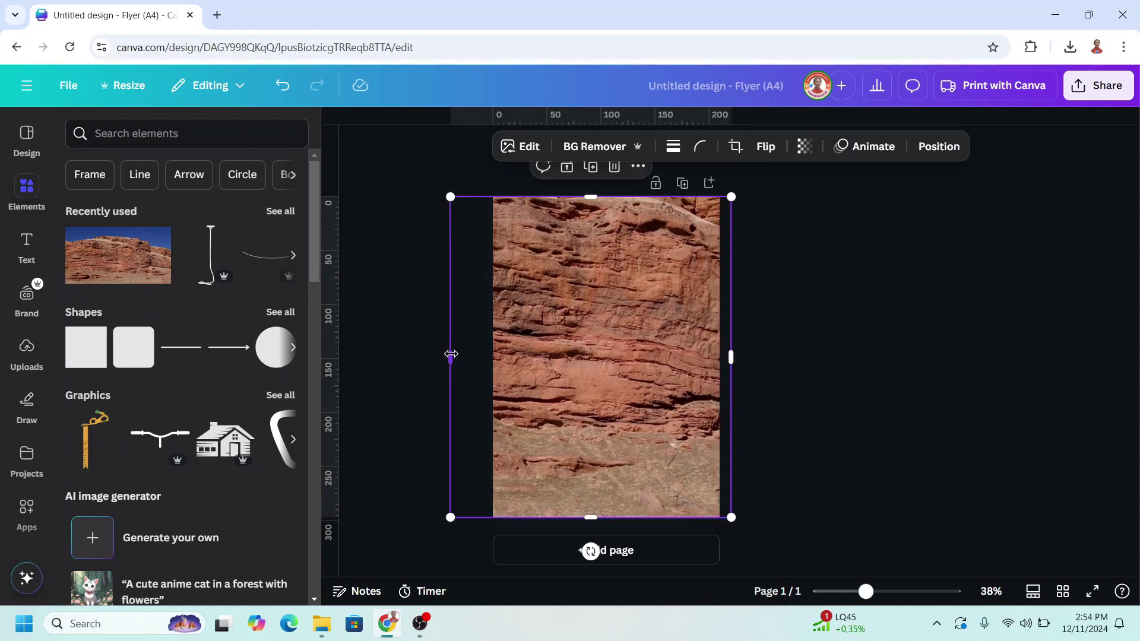
drag(450, 355, 492, 355)
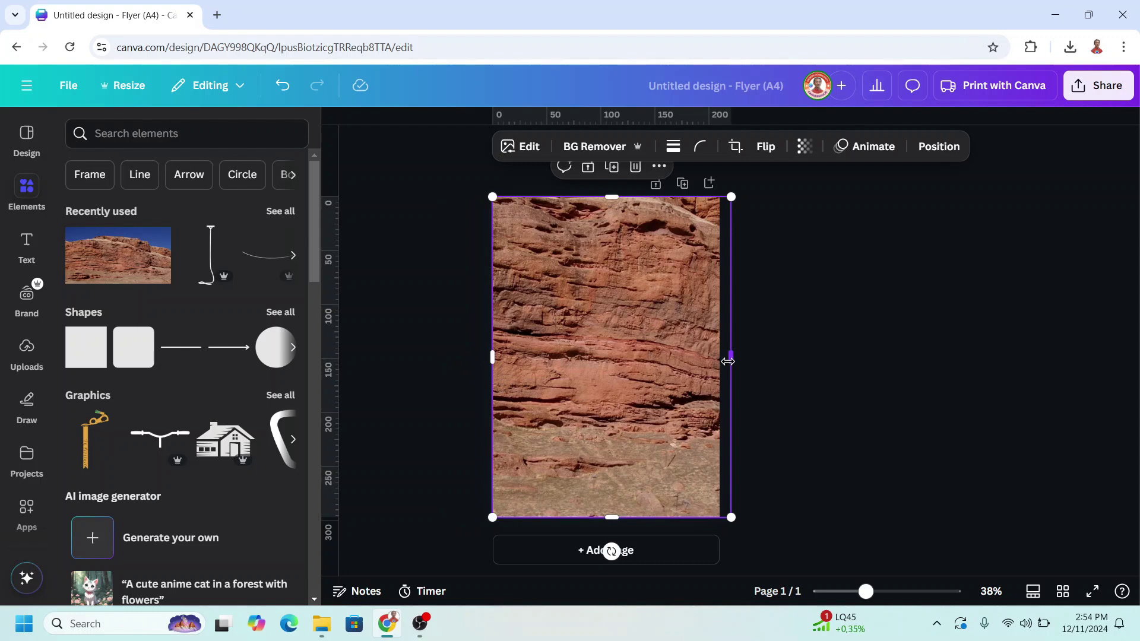
drag(729, 360, 720, 360)
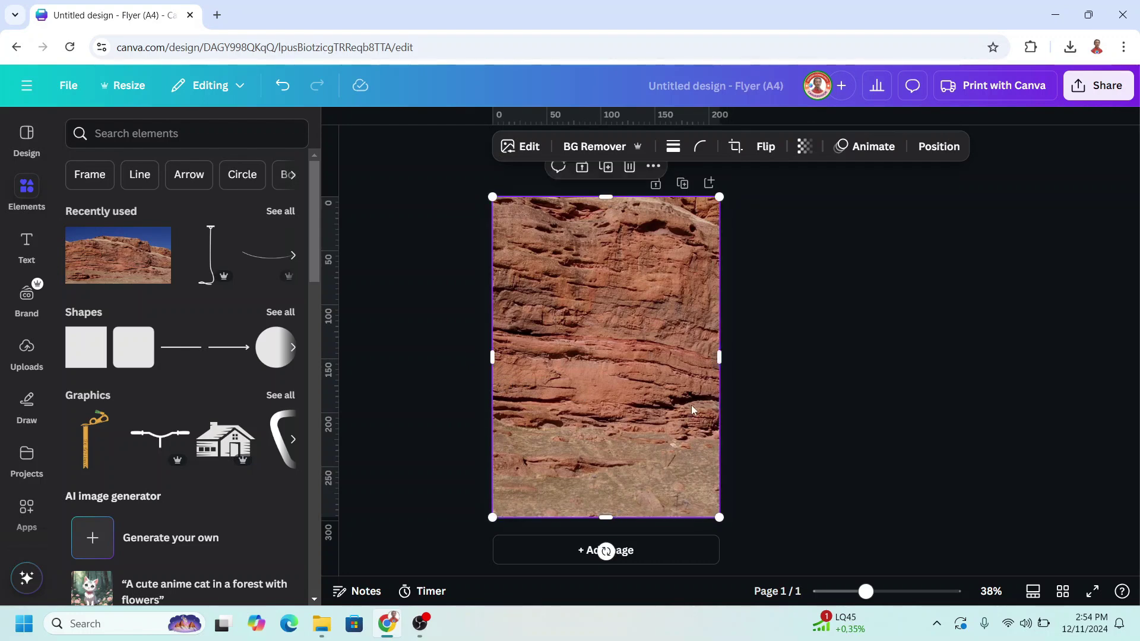
Step: Add the Young Cowboy photo from recently used images and remove its background with BG Remover
click(280, 211)
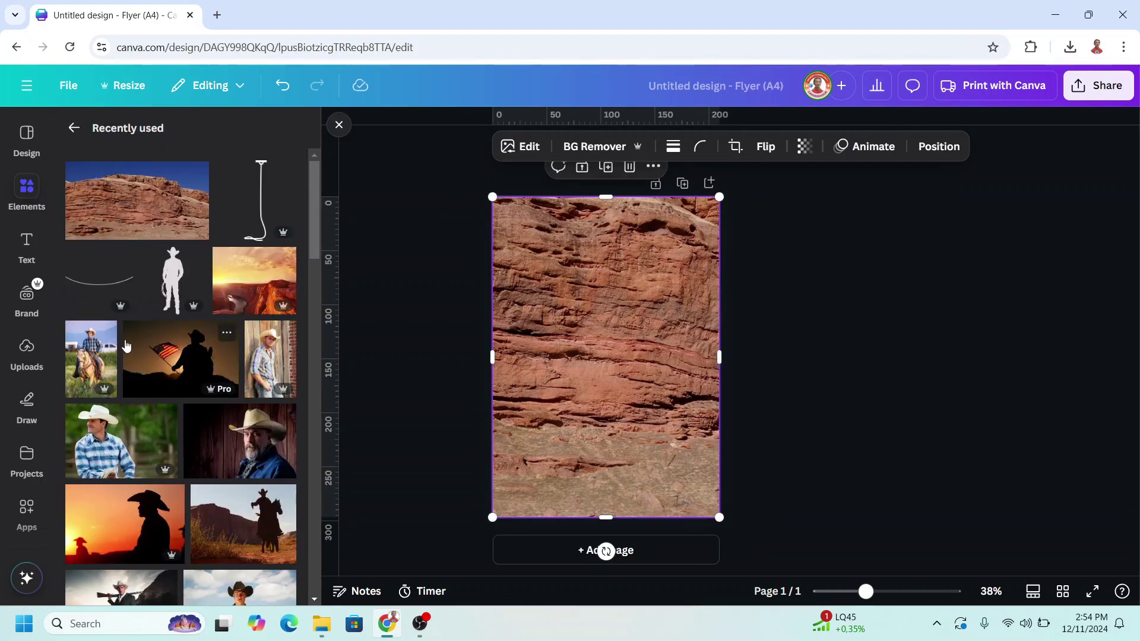
click(107, 335)
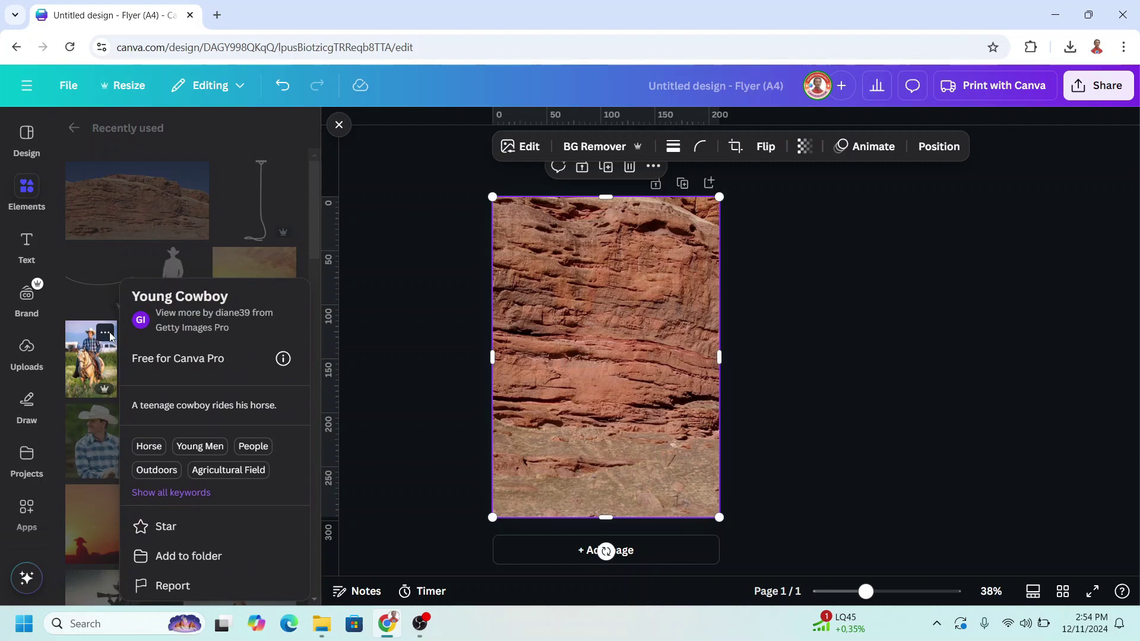
click(89, 361)
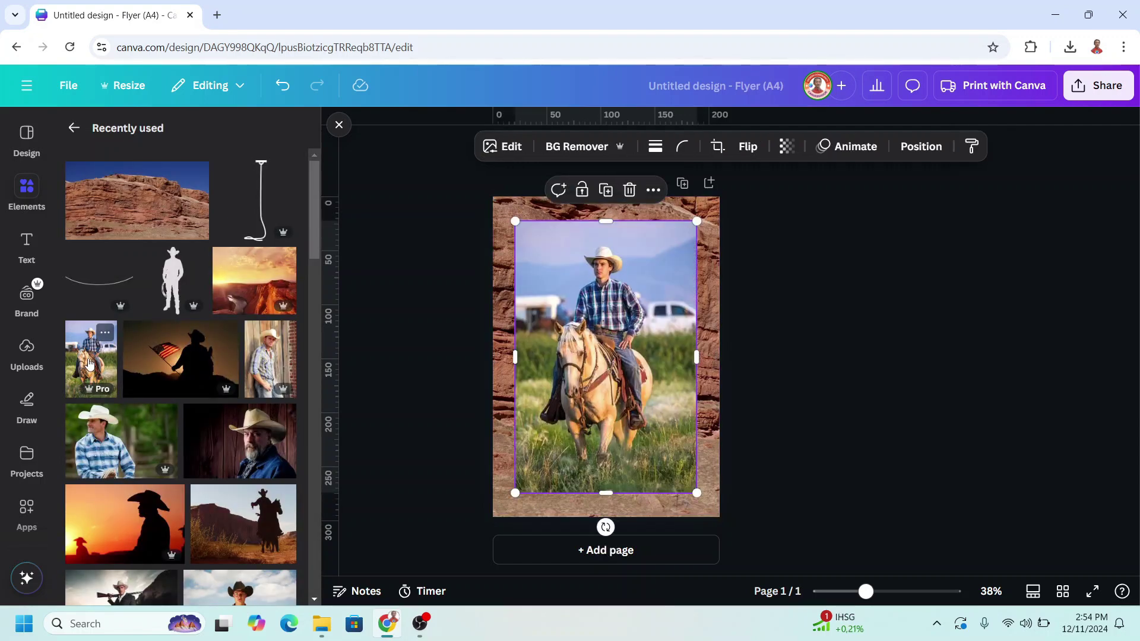
click(577, 146)
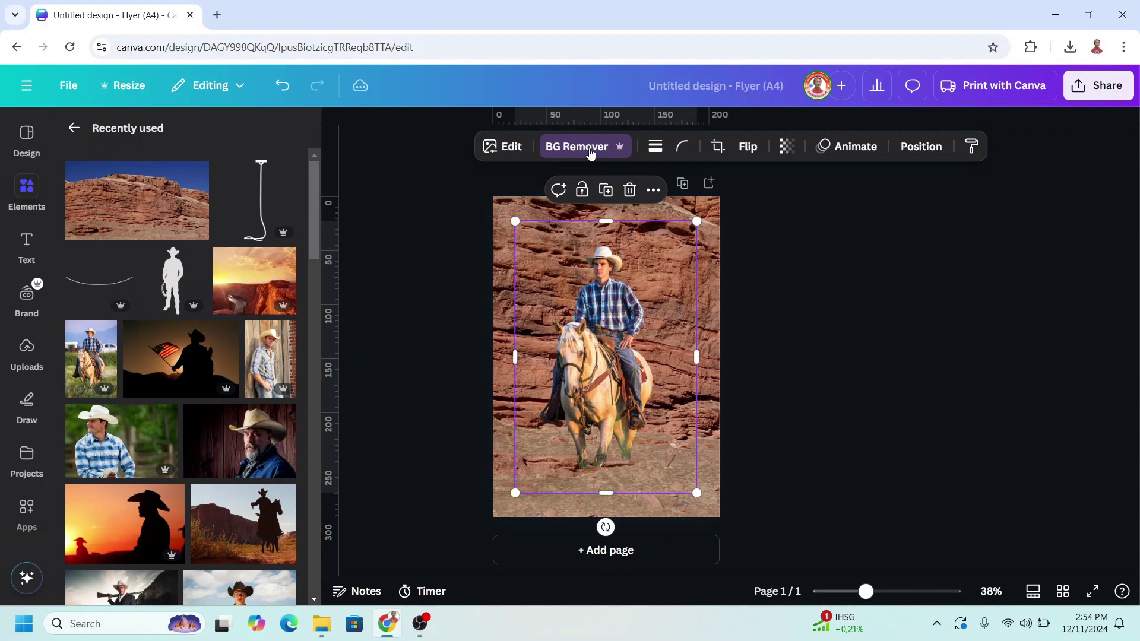
Step: Erase the cowboy's torso and horse with an enlarged Erase brush, keeping only head and shoulders
click(588, 148)
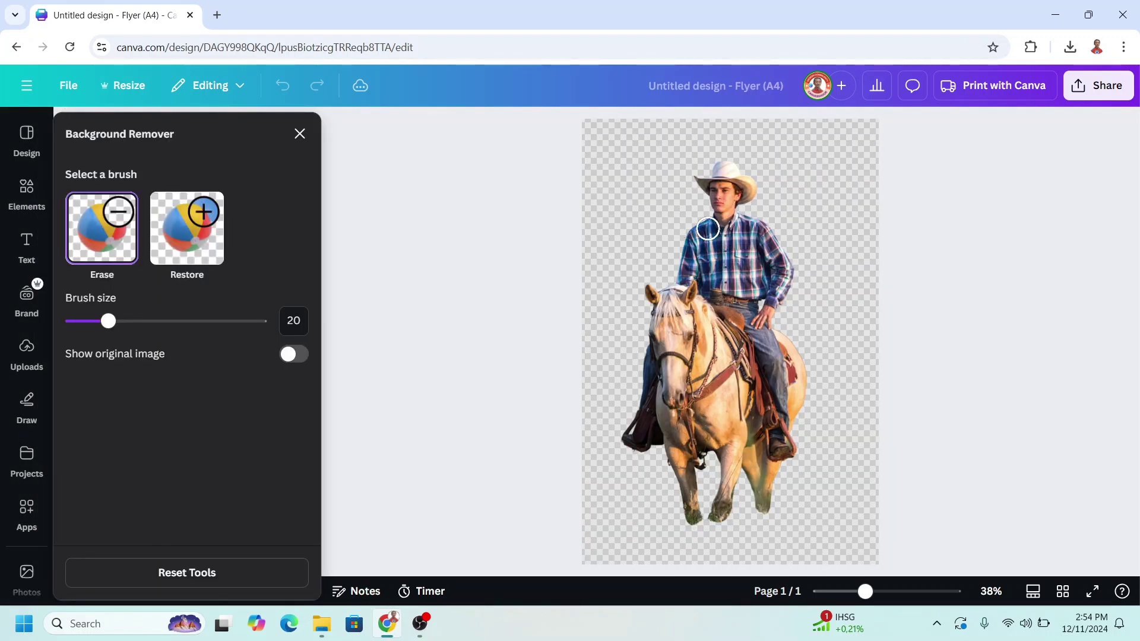
click(165, 322)
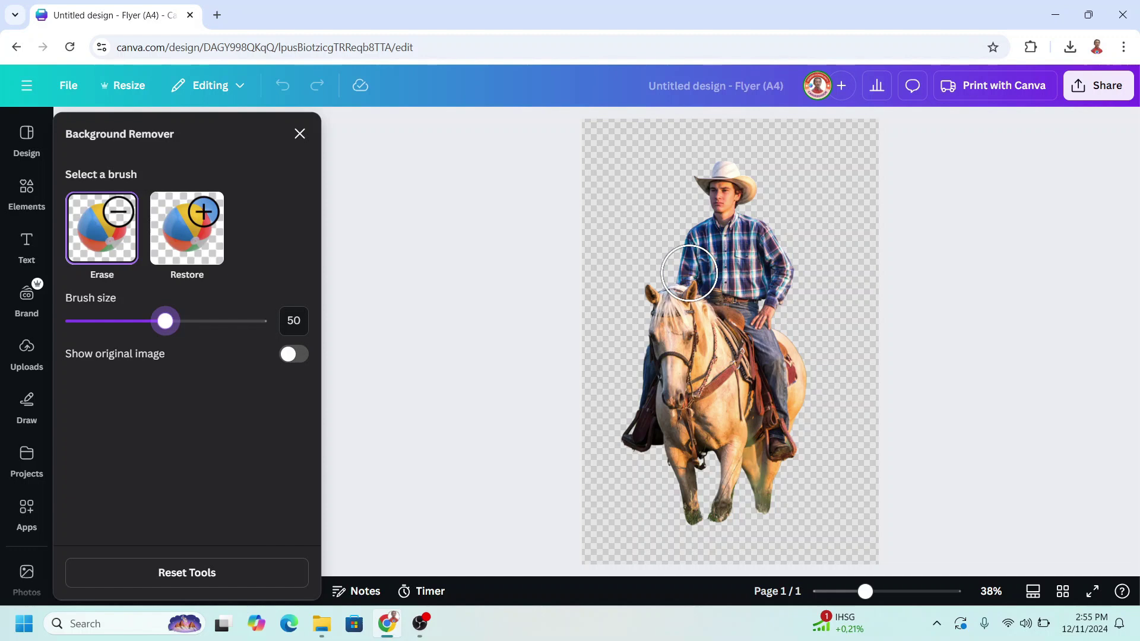
drag(688, 272, 847, 285)
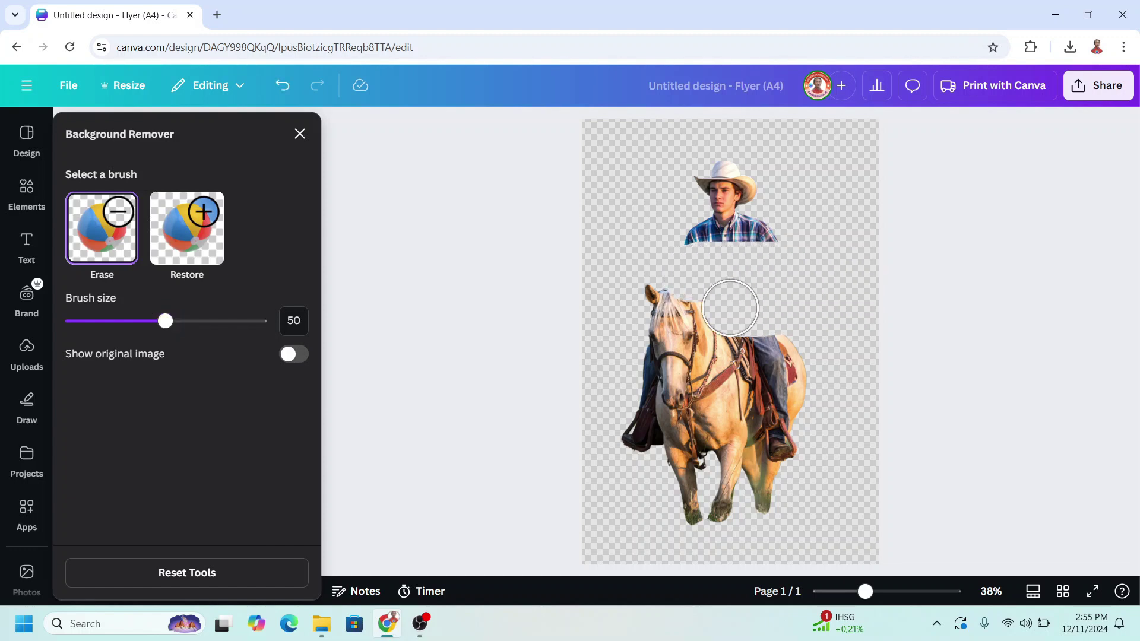
drag(165, 322, 217, 321)
mouse_move(641, 392)
mouse_down()
mouse_move(654, 349)
mouse_move(761, 498)
mouse_up()
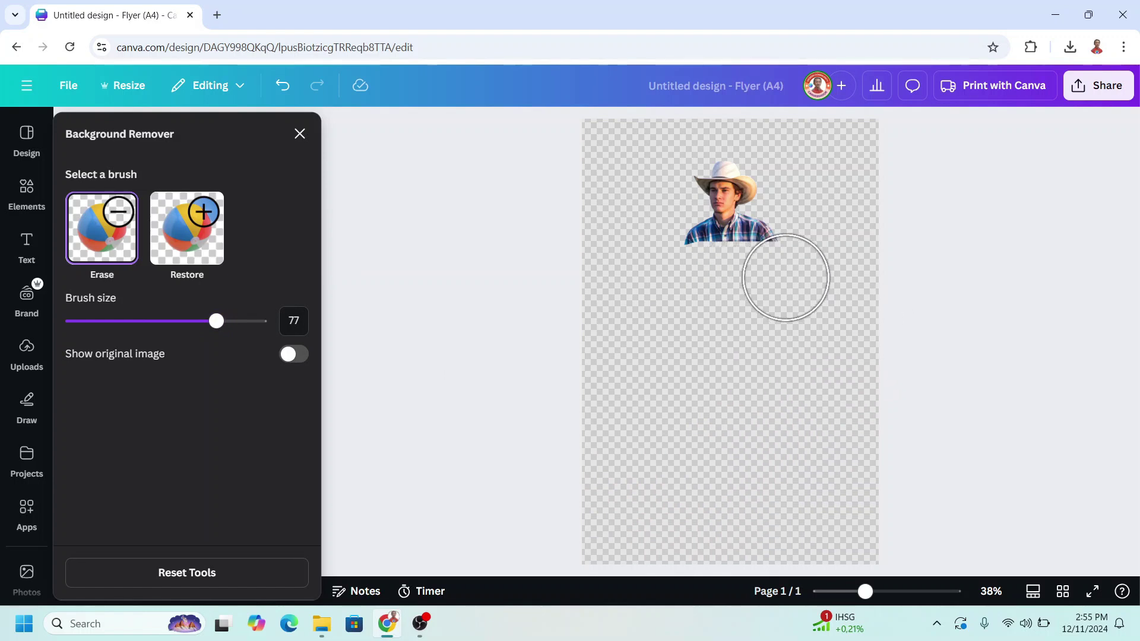
drag(791, 258, 789, 250)
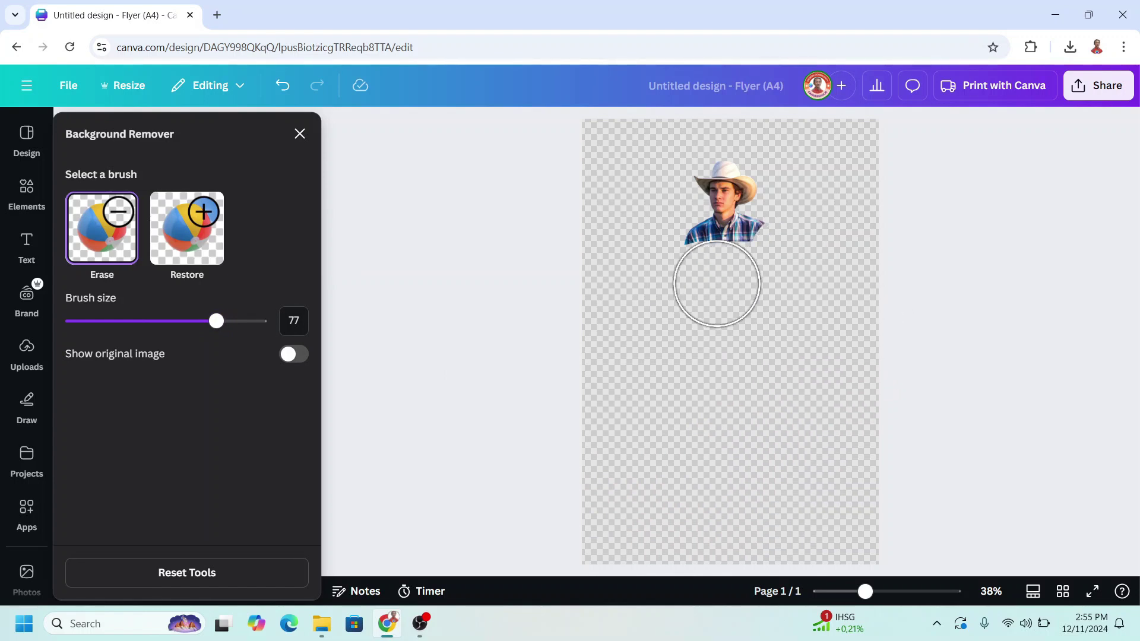
drag(718, 283, 701, 285)
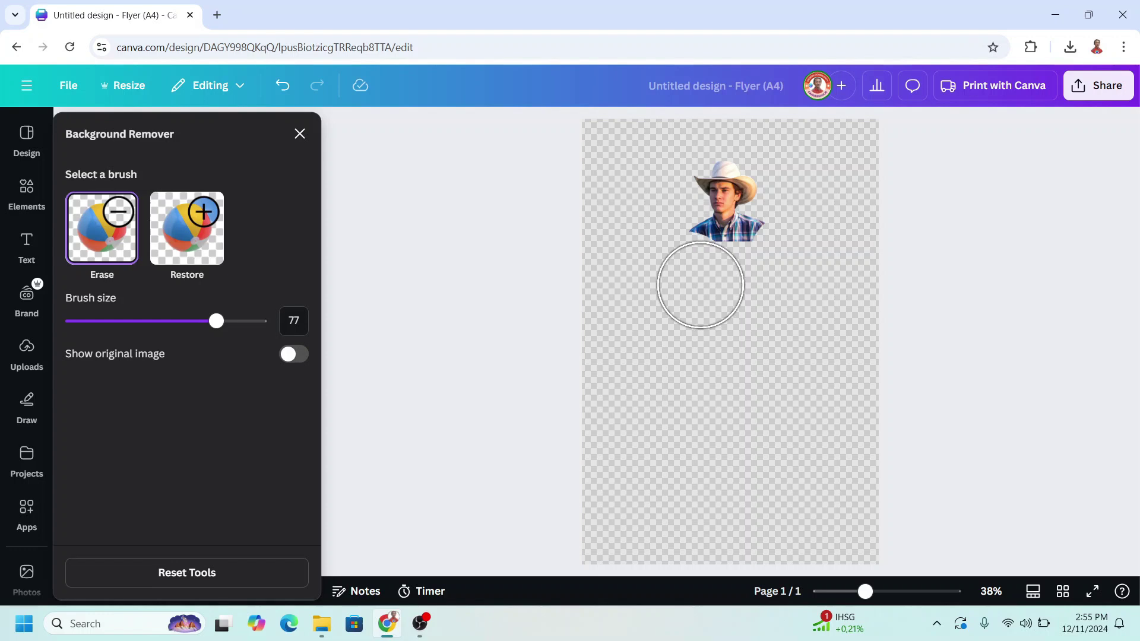
click(301, 135)
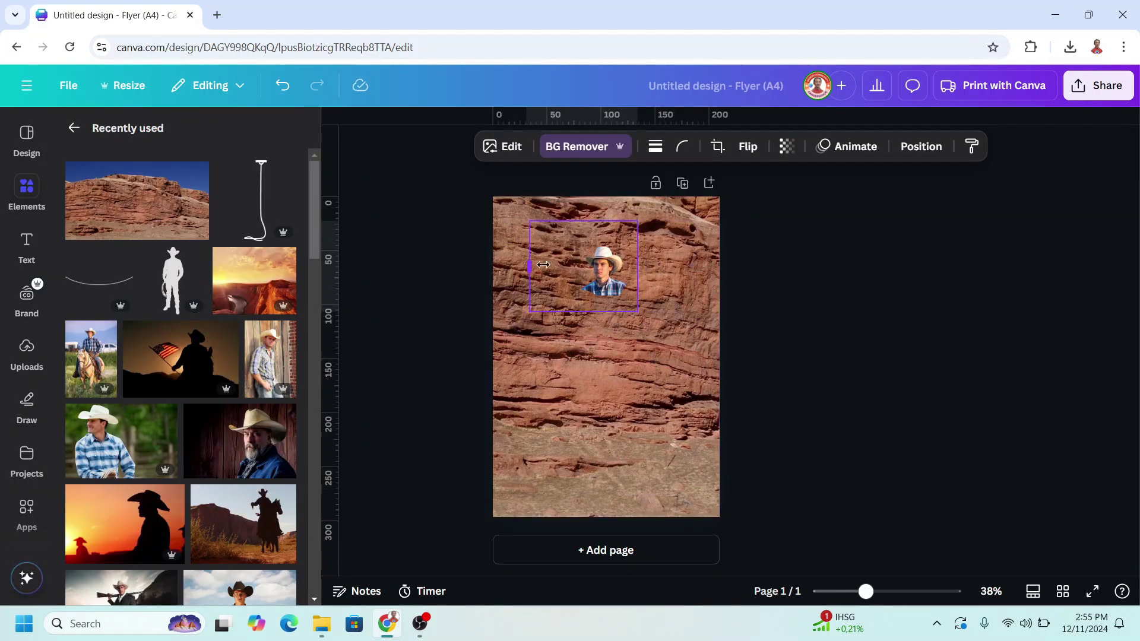
Step: Crop the cutout and apply a custom duotone with #FFFFFF highlights and shadows
drag(532, 265, 572, 264)
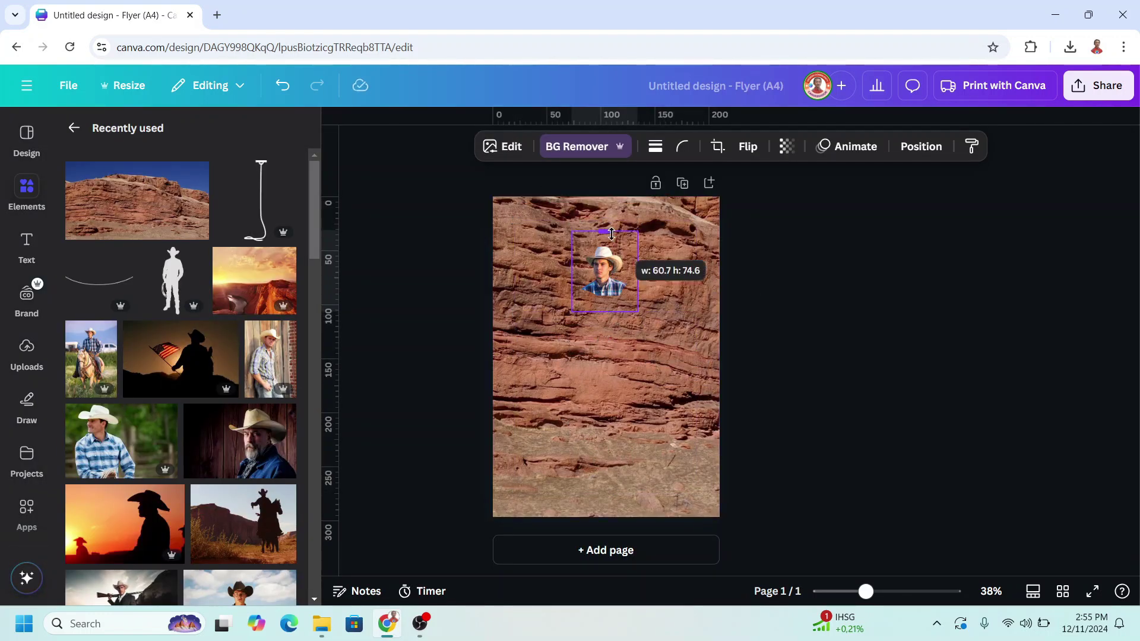
click(513, 150)
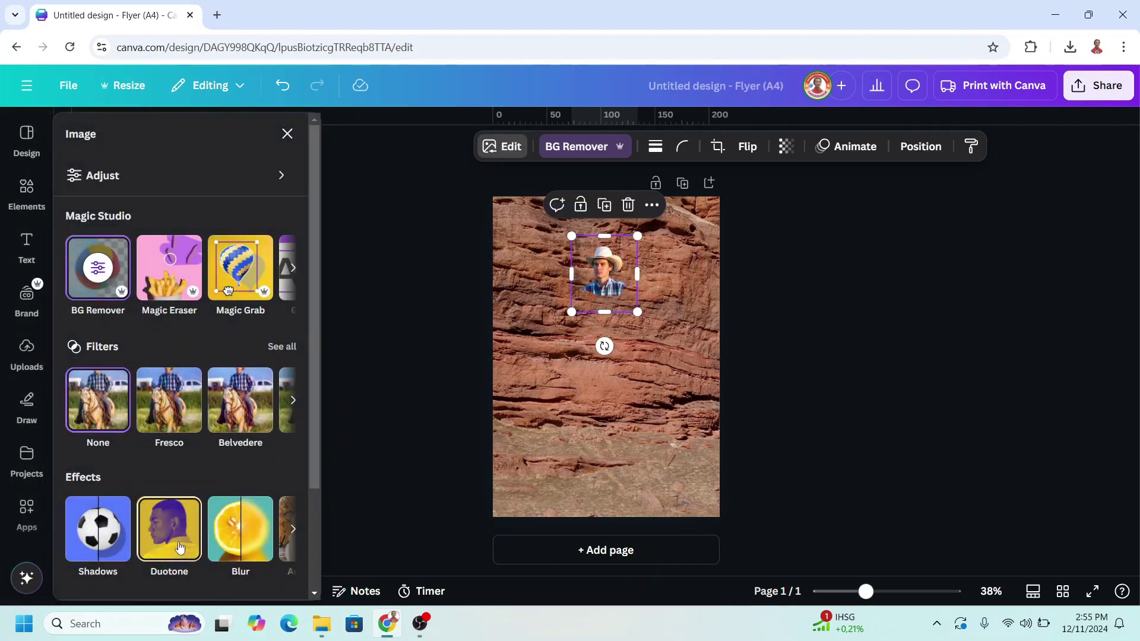
click(178, 542)
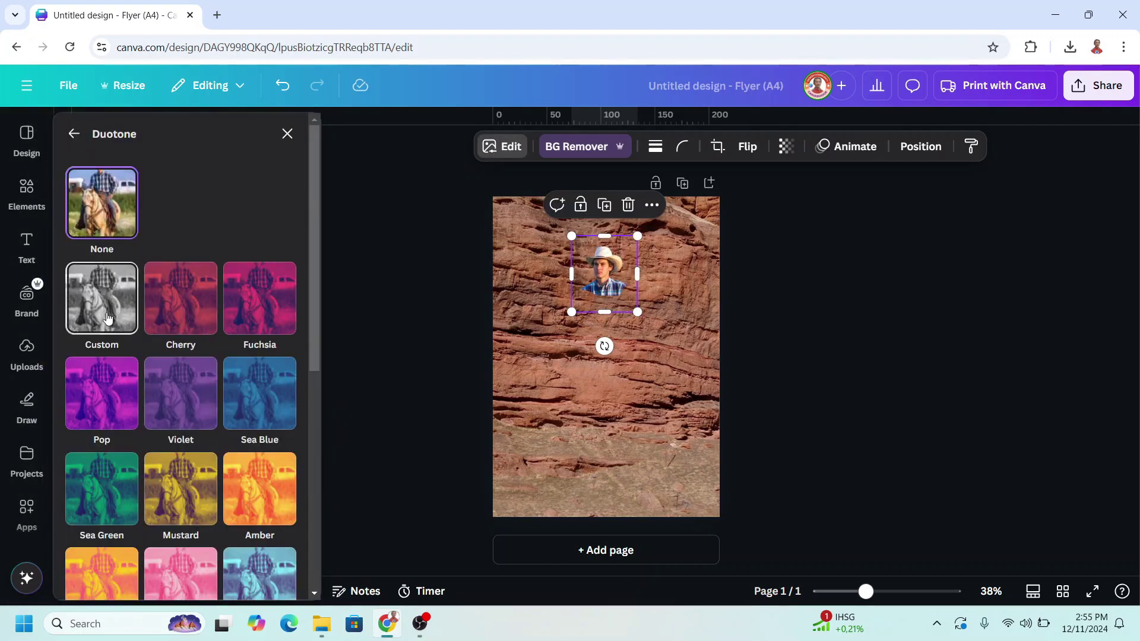
click(107, 313)
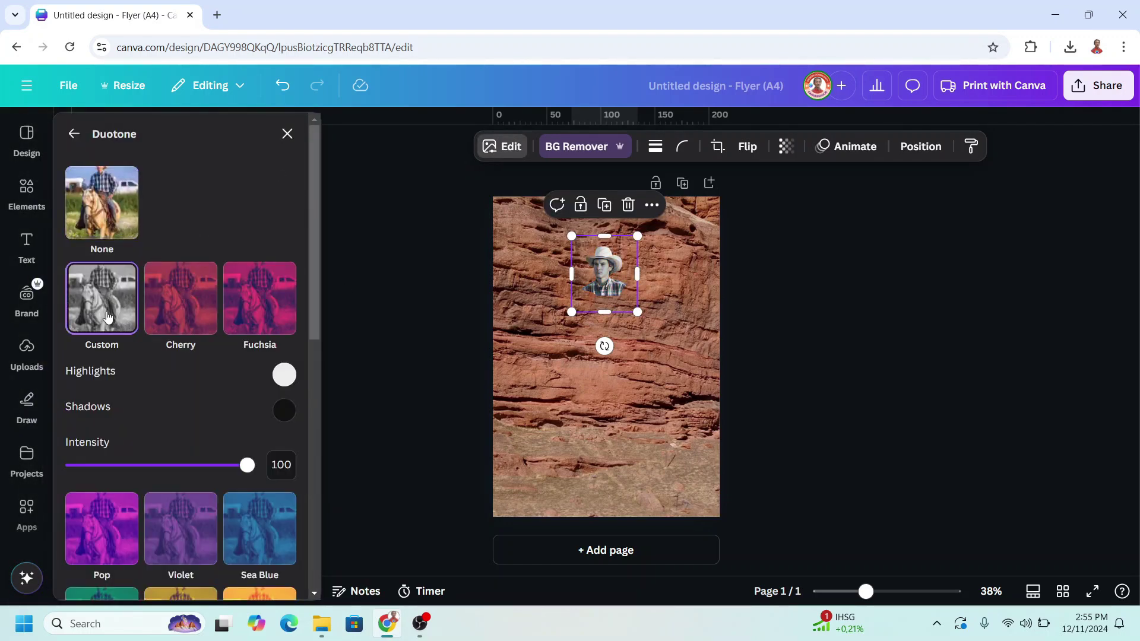
click(285, 376)
drag(305, 422, 286, 407)
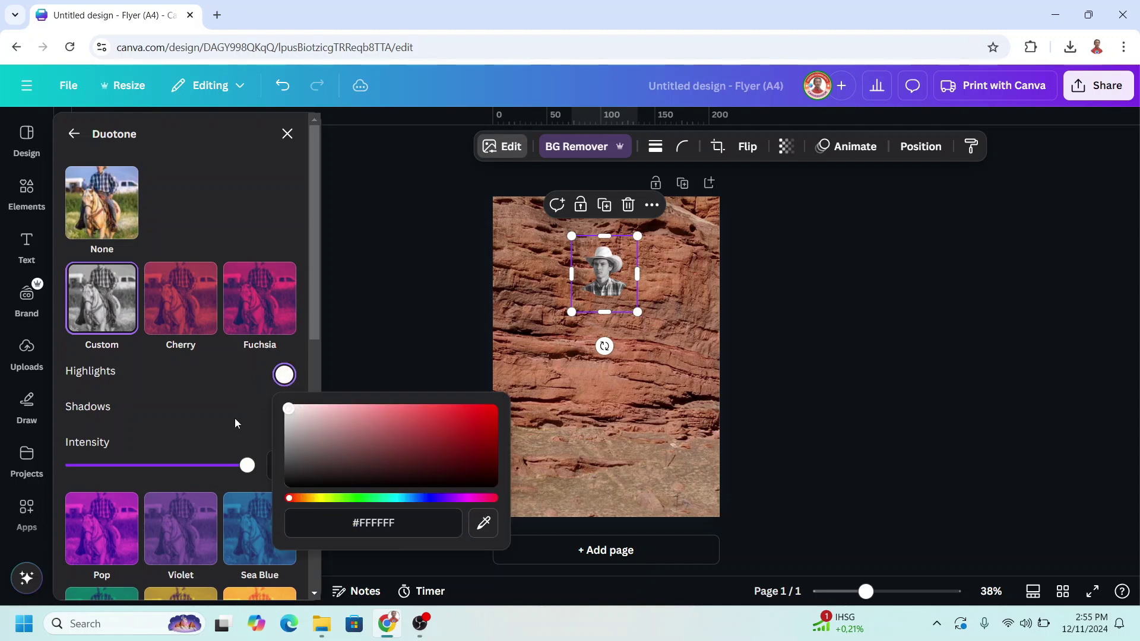
click(233, 386)
click(284, 410)
drag(305, 468, 288, 443)
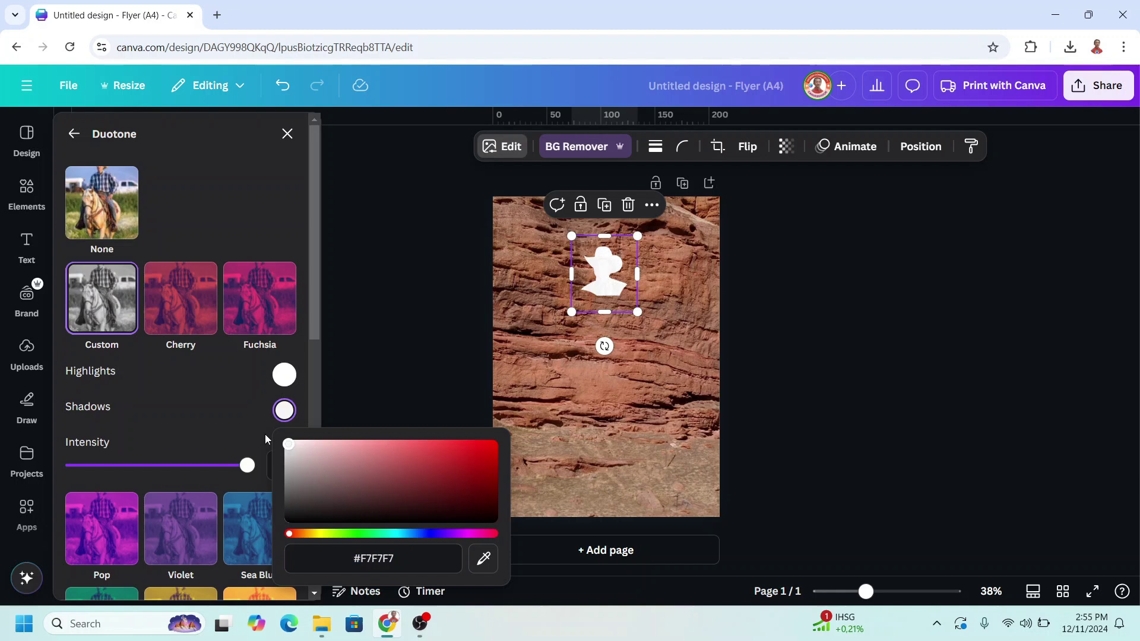
click(233, 380)
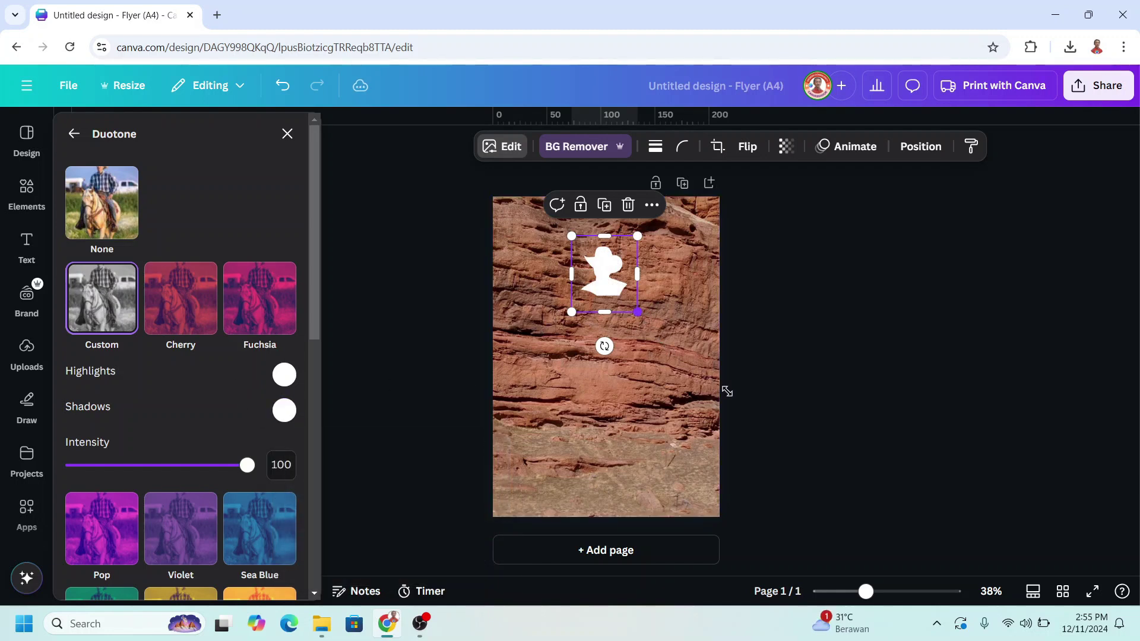
Step: Enlarge and centre the white silhouette over the page, narrowing its right side
drag(639, 312, 825, 510)
drag(695, 419, 611, 377)
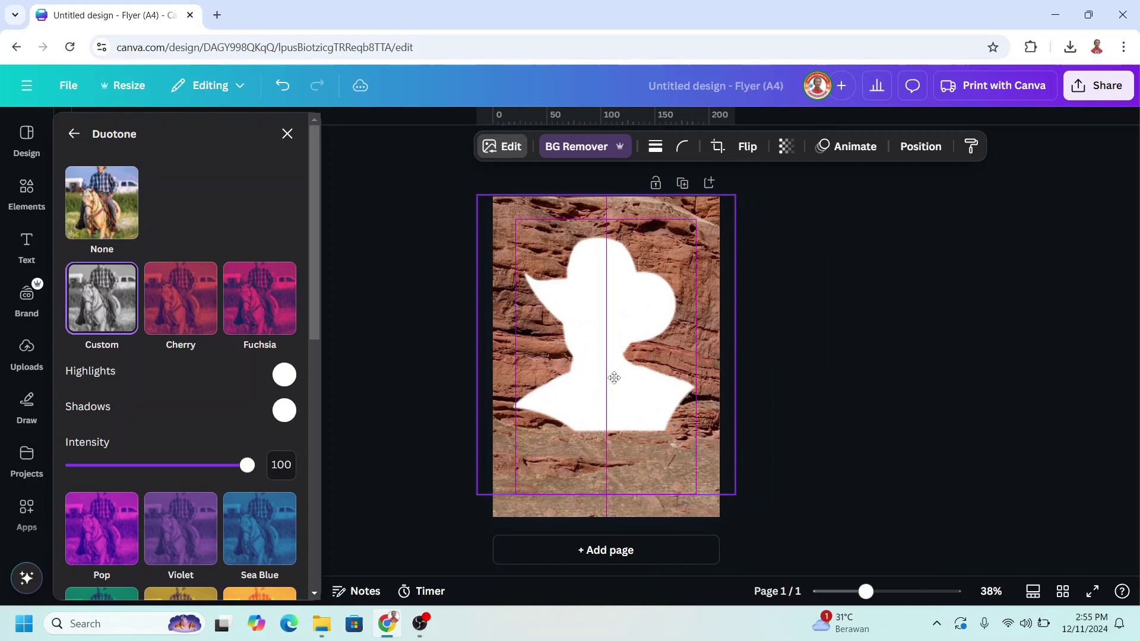
drag(732, 490, 748, 506)
click(606, 338)
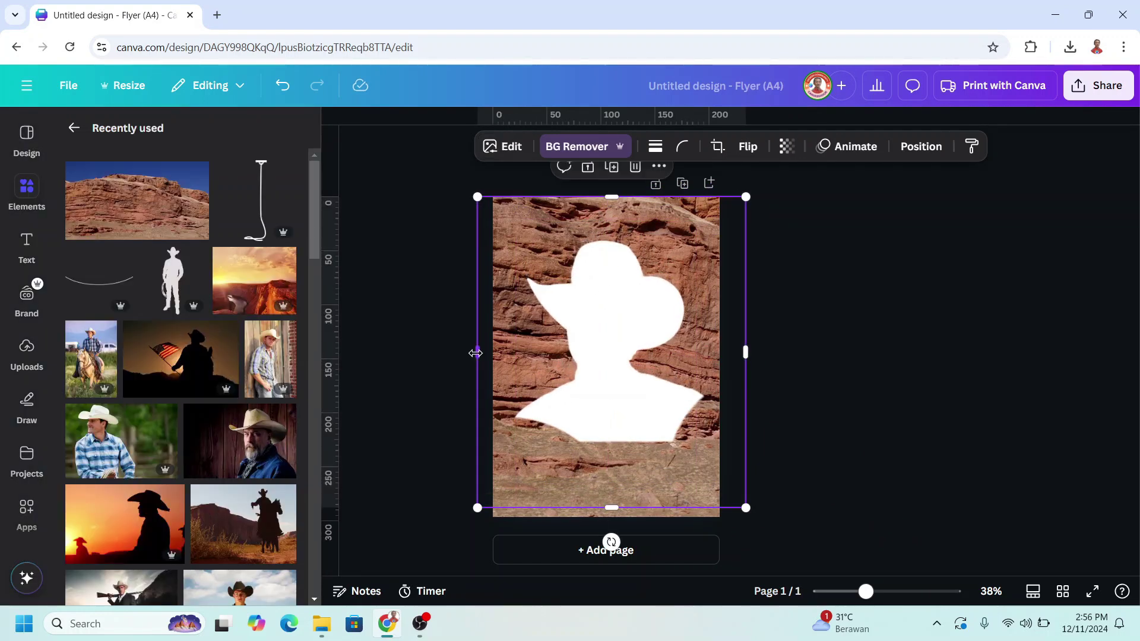
drag(745, 352, 715, 352)
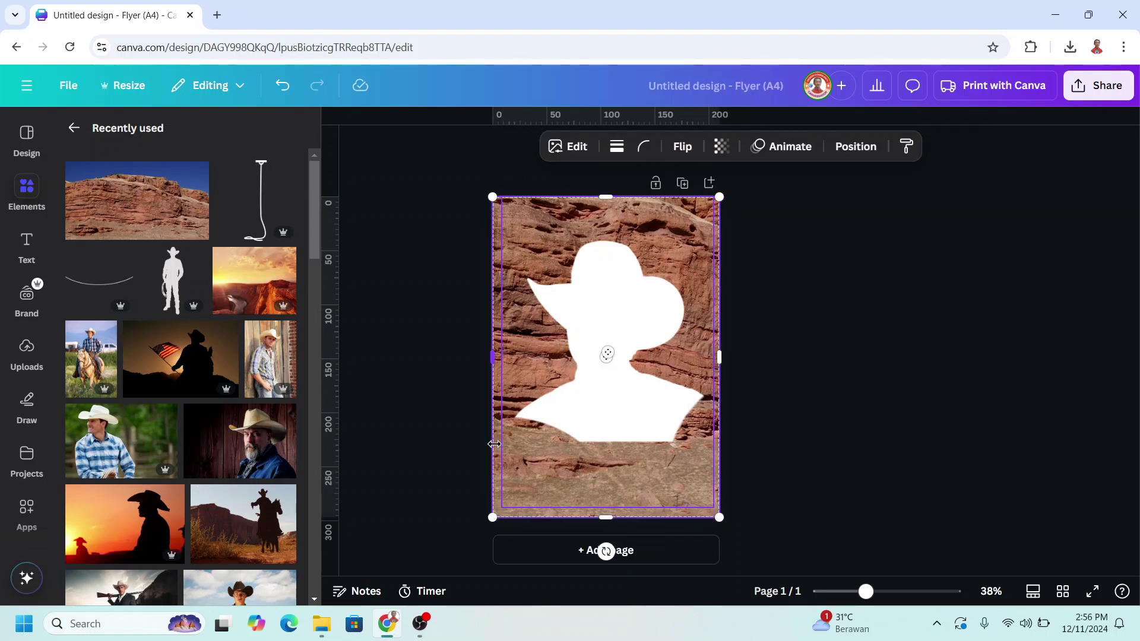
Step: Group the rock image with the silhouette, then shrink the group and centre it
shift+click(495, 445)
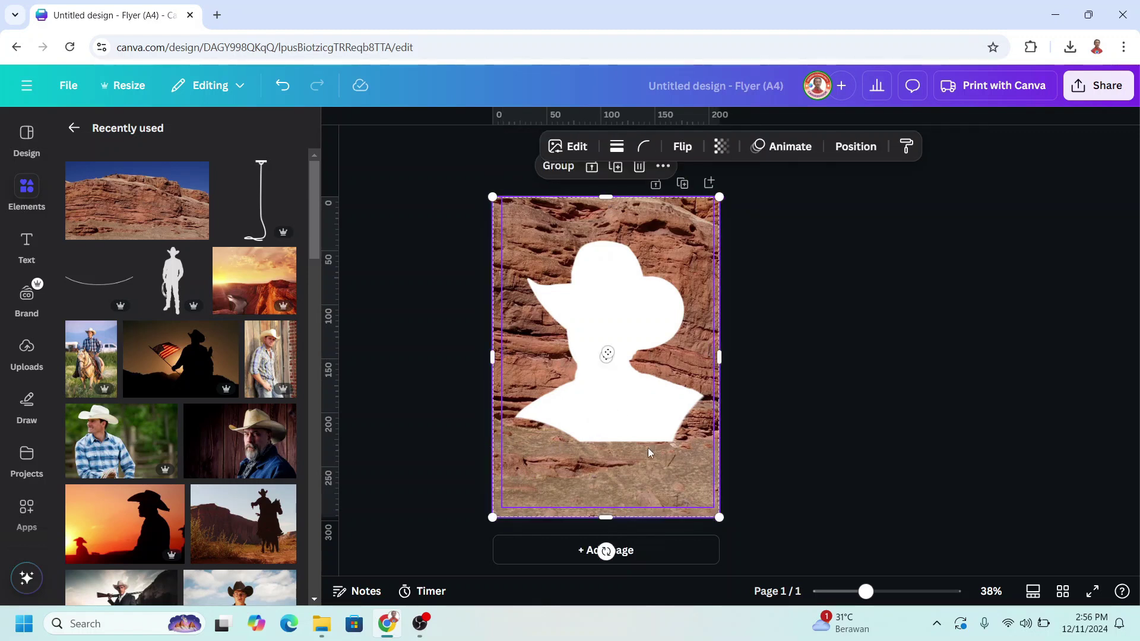
drag(718, 519, 628, 393)
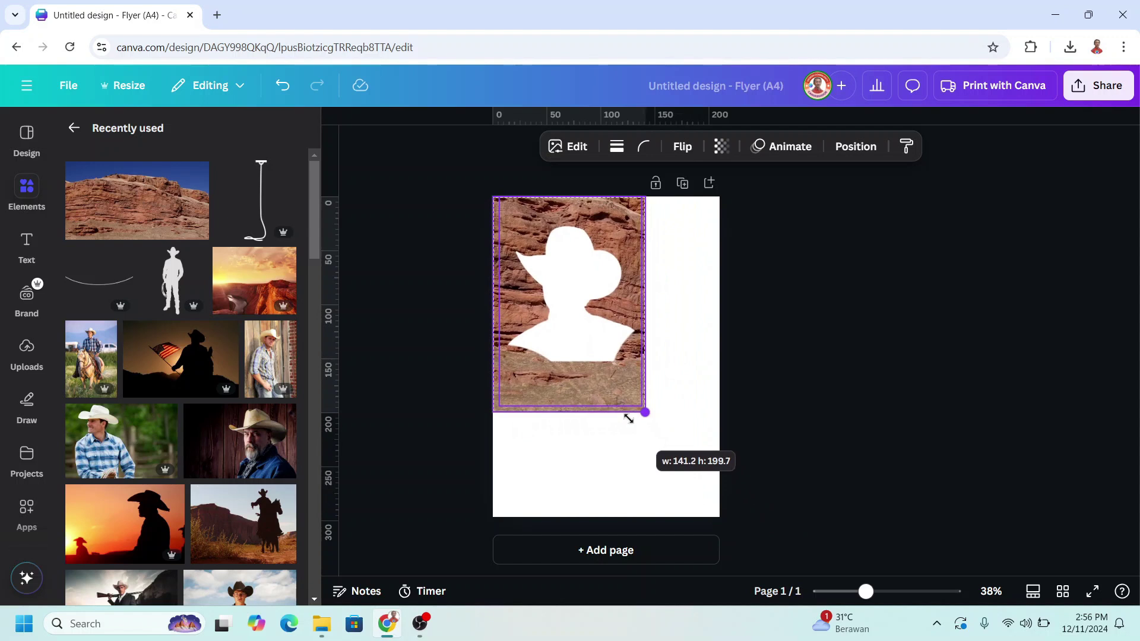
mouse_move(606, 348)
mouse_down()
mouse_move(654, 376)
mouse_move(644, 398)
mouse_up()
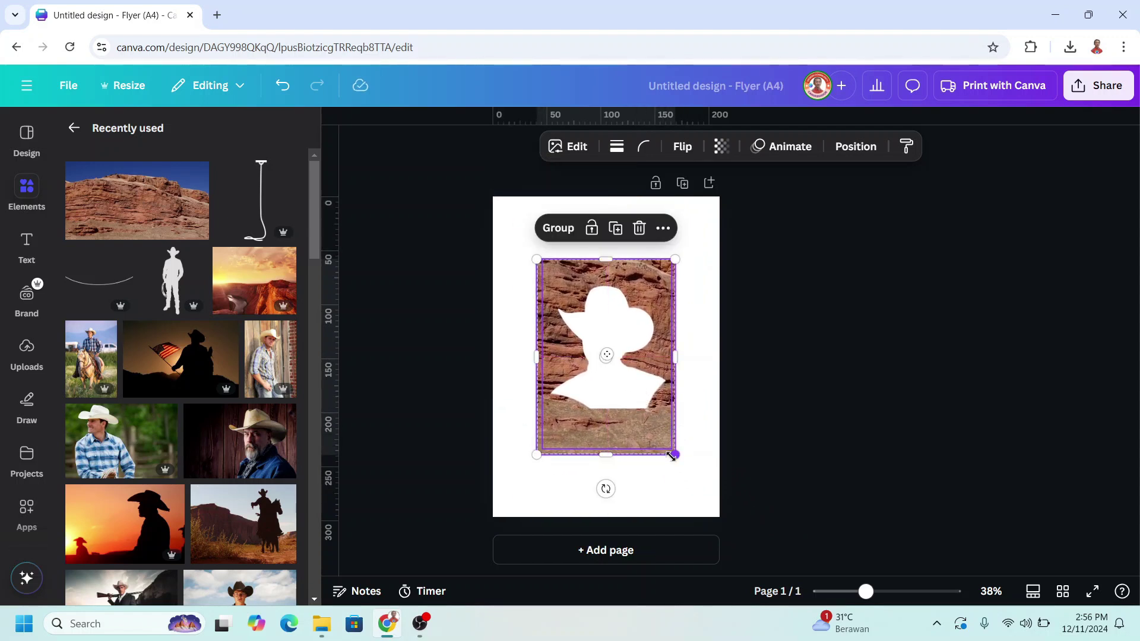
drag(673, 457, 666, 442)
drag(629, 400, 632, 408)
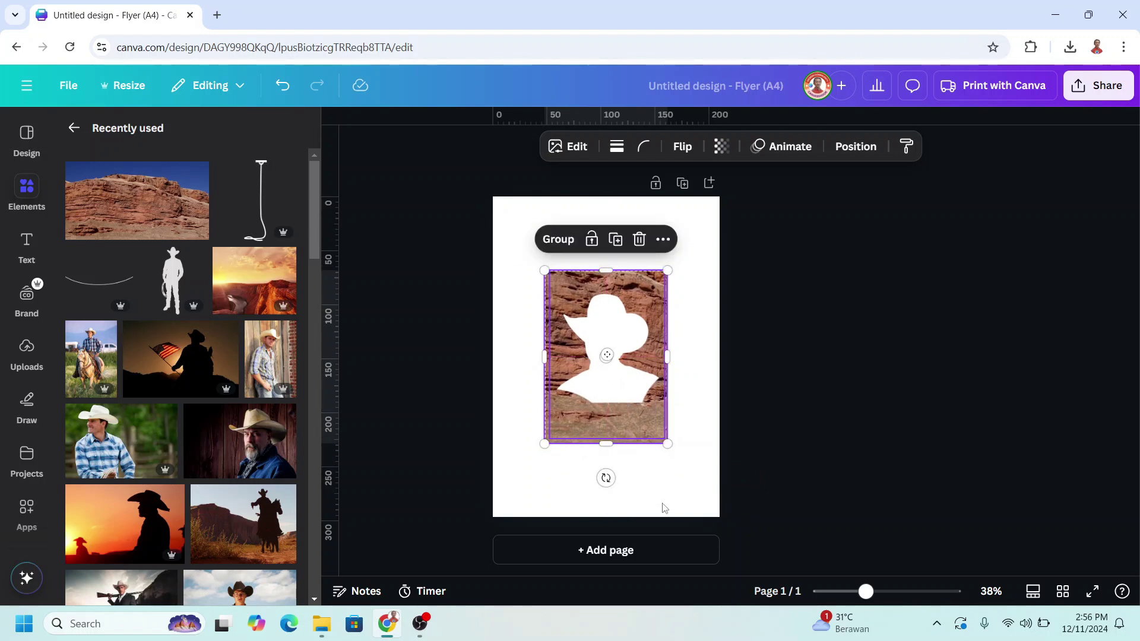
Step: Download the design as a PNG
click(1096, 86)
click(873, 393)
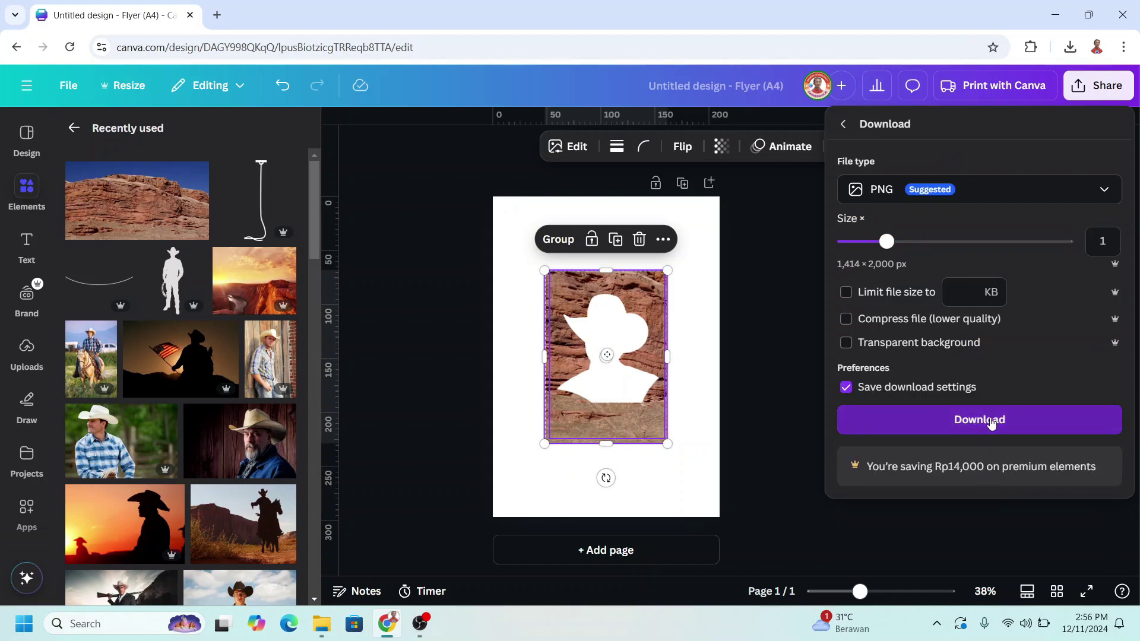
click(992, 423)
Step: Add a second page with a green background and drag the downloaded PNG onto it
click(647, 550)
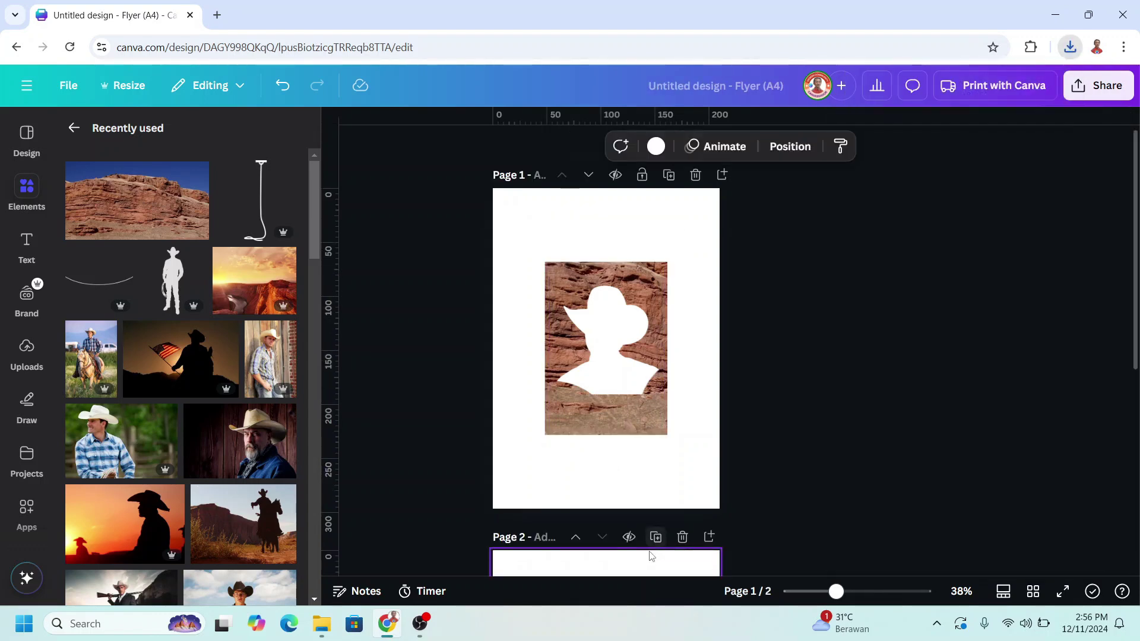
click(698, 146)
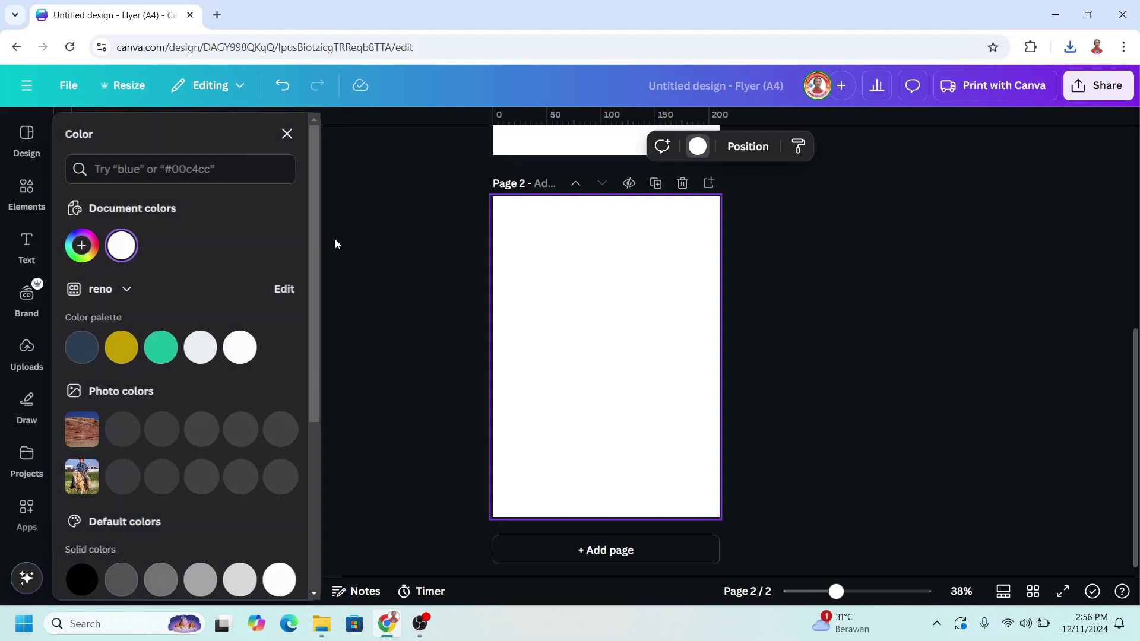
click(161, 348)
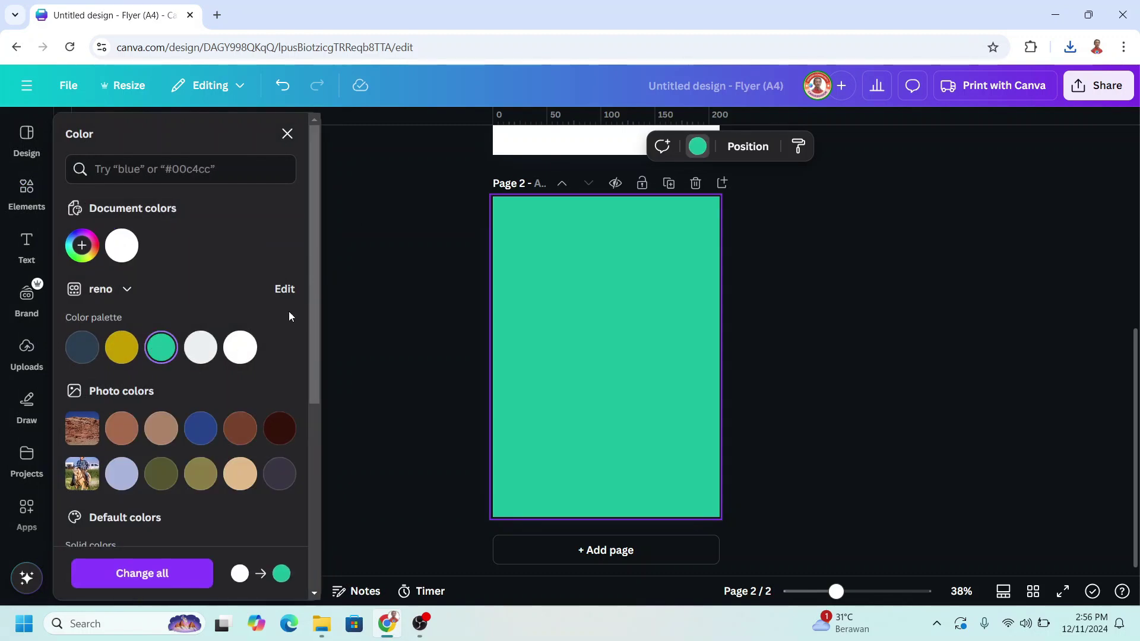
click(1070, 48)
drag(945, 120, 612, 293)
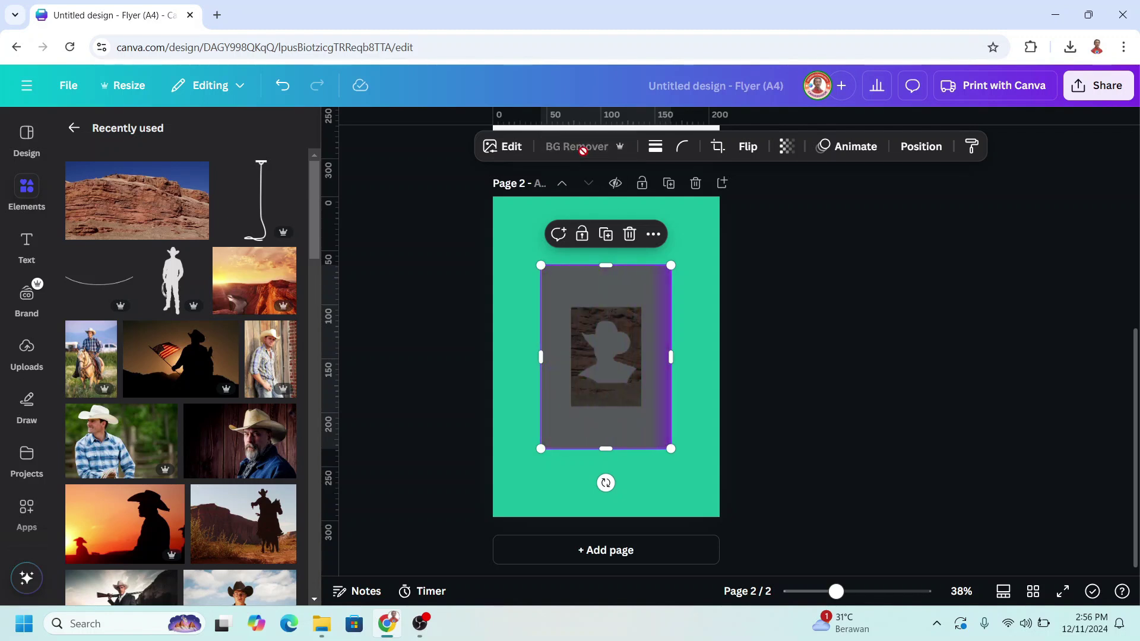
Step: Crop the placed PNG's white borders and enlarge it to fill page 2
click(854, 591)
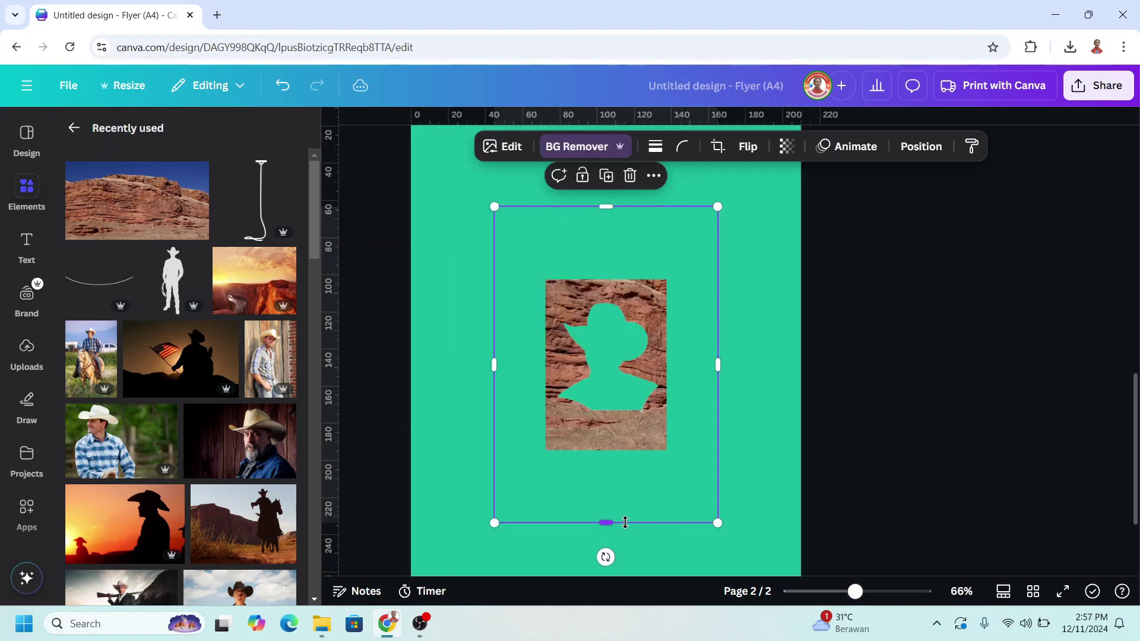
drag(624, 522, 624, 450)
drag(494, 366, 546, 366)
drag(615, 207, 628, 281)
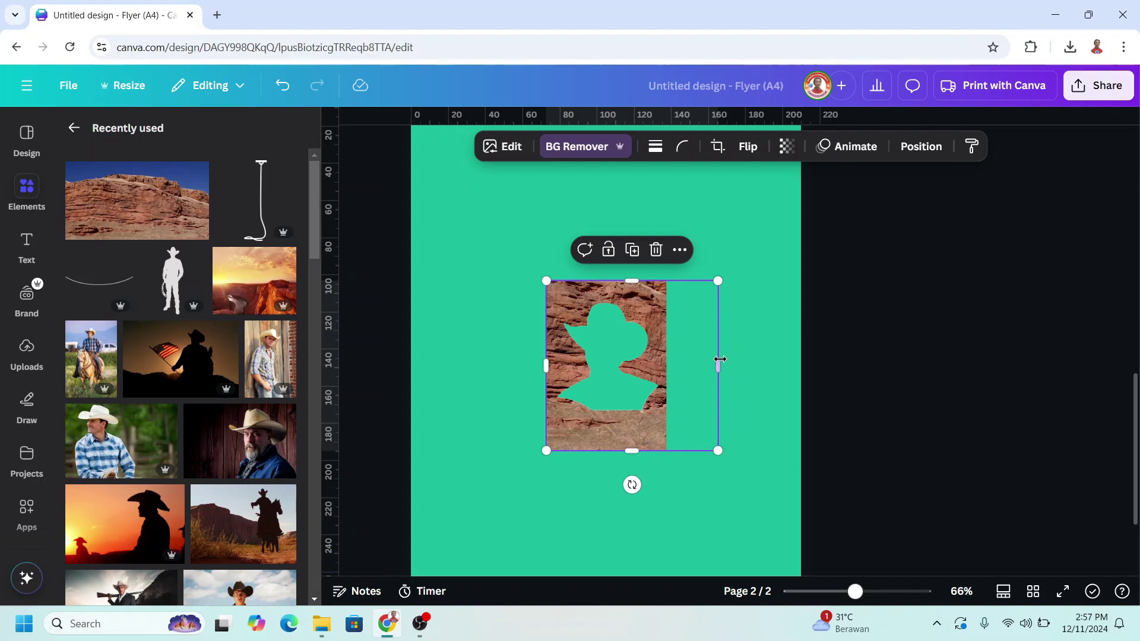
drag(720, 360, 669, 361)
click(838, 591)
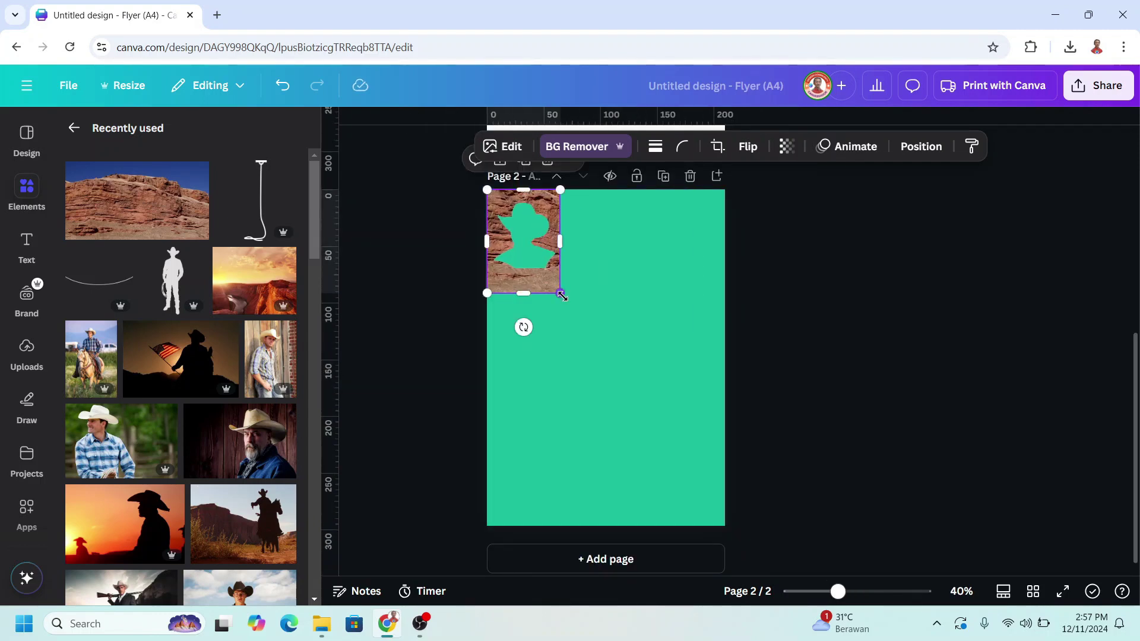
drag(561, 294, 728, 529)
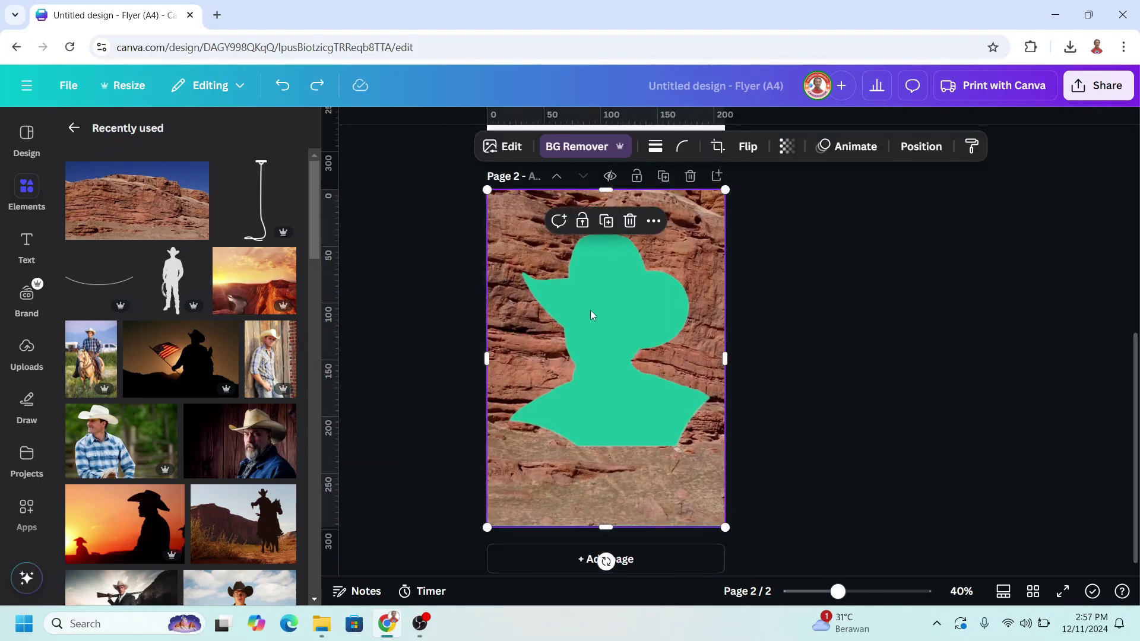
Step: Duplicate the rock image, offset the copy slightly, and give it an all-black #000000 duotone
click(607, 225)
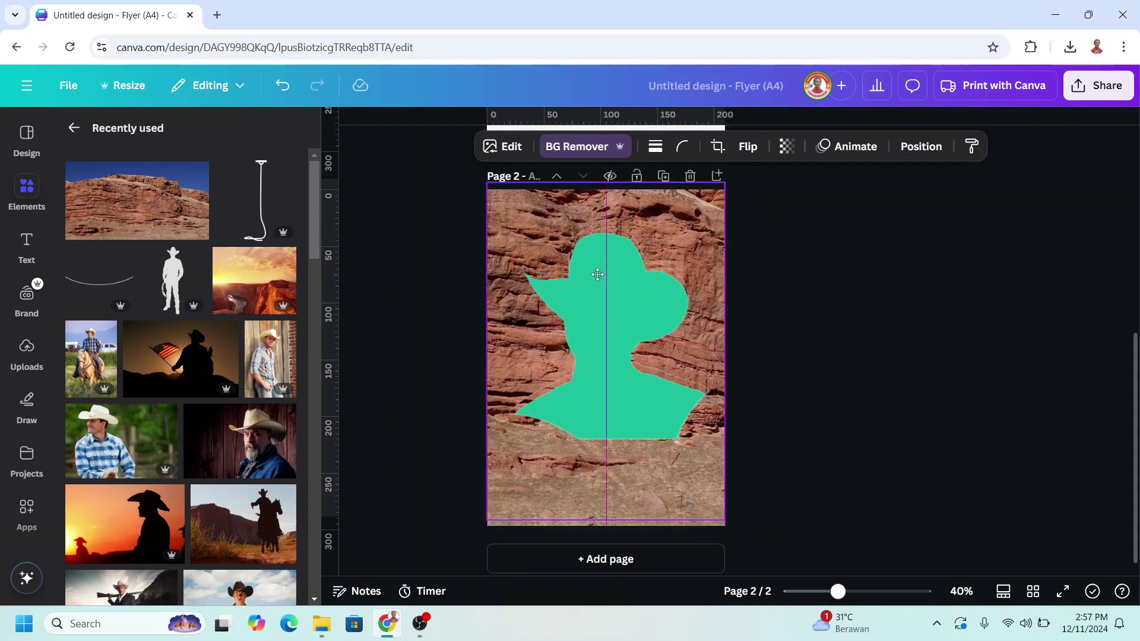
drag(616, 278, 575, 260)
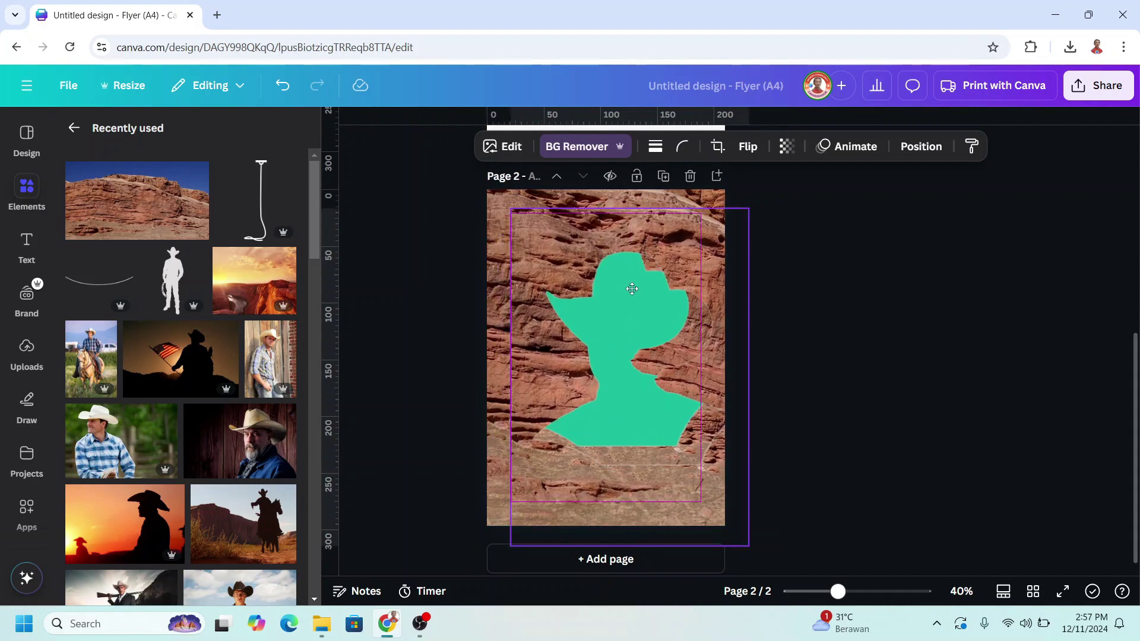
click(508, 148)
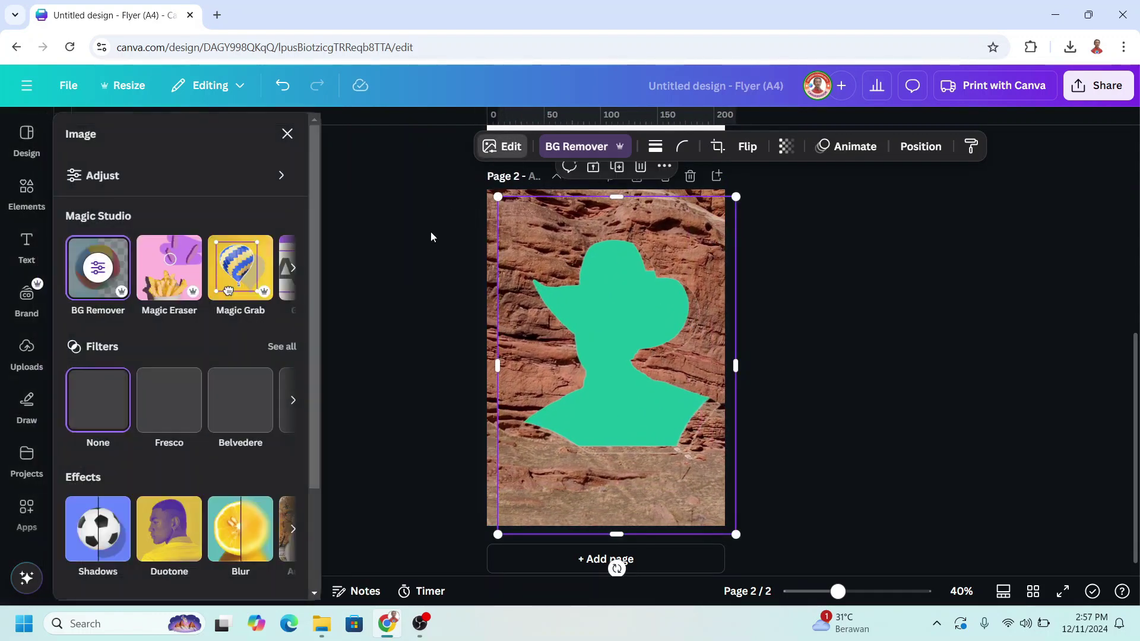
click(177, 542)
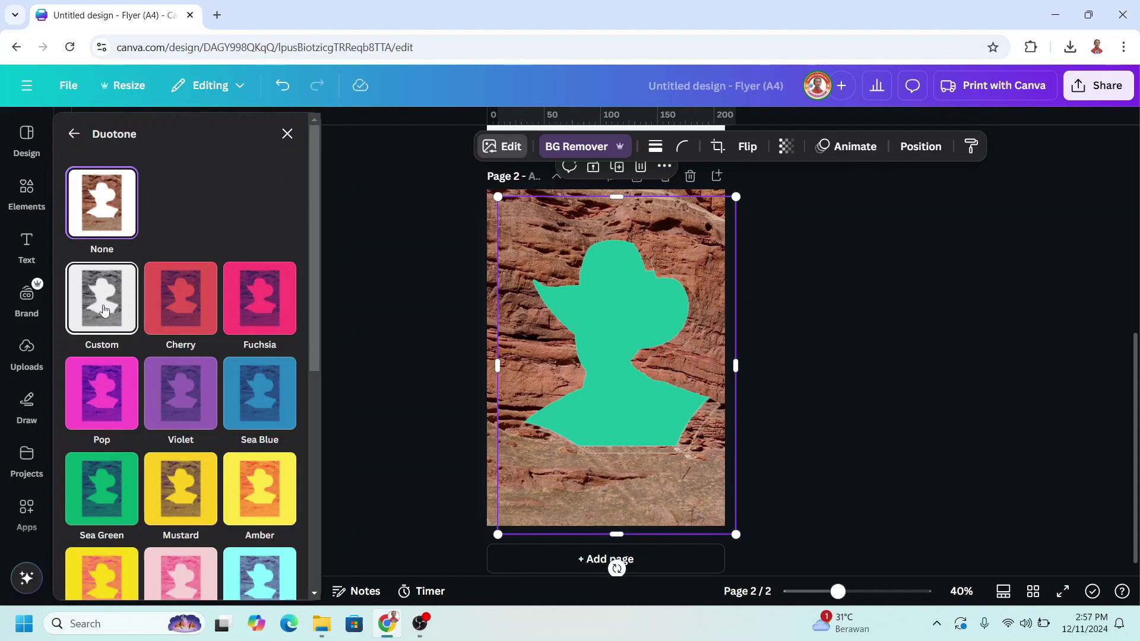
click(101, 305)
click(285, 374)
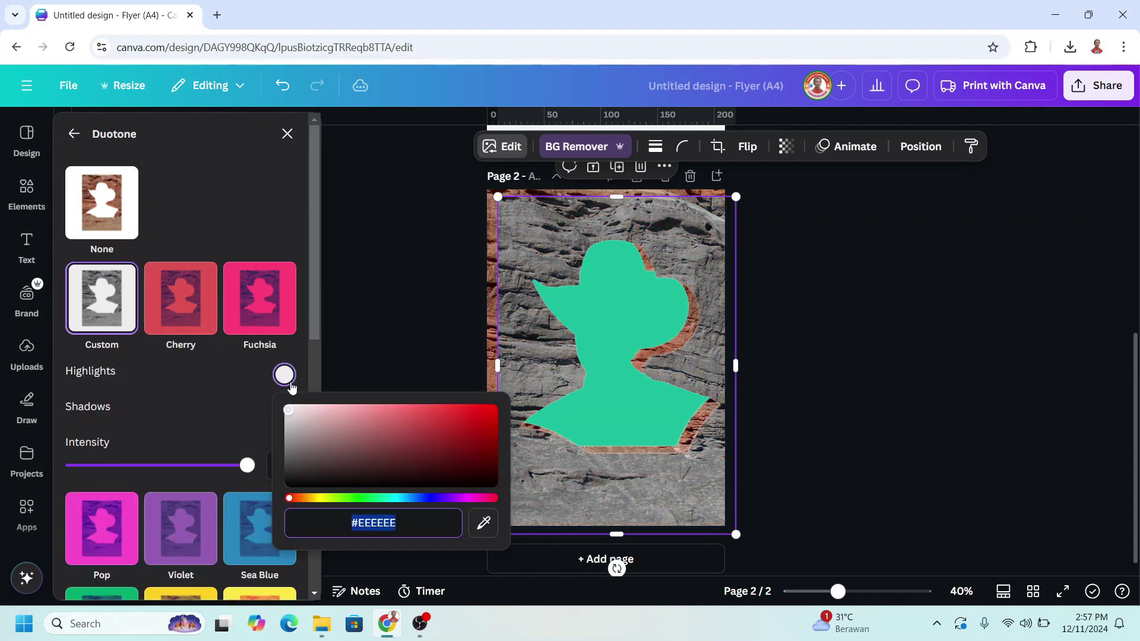
mouse_move(317, 475)
mouse_down()
mouse_move(287, 486)
mouse_move(309, 514)
mouse_move(287, 516)
mouse_up()
click(220, 381)
click(284, 411)
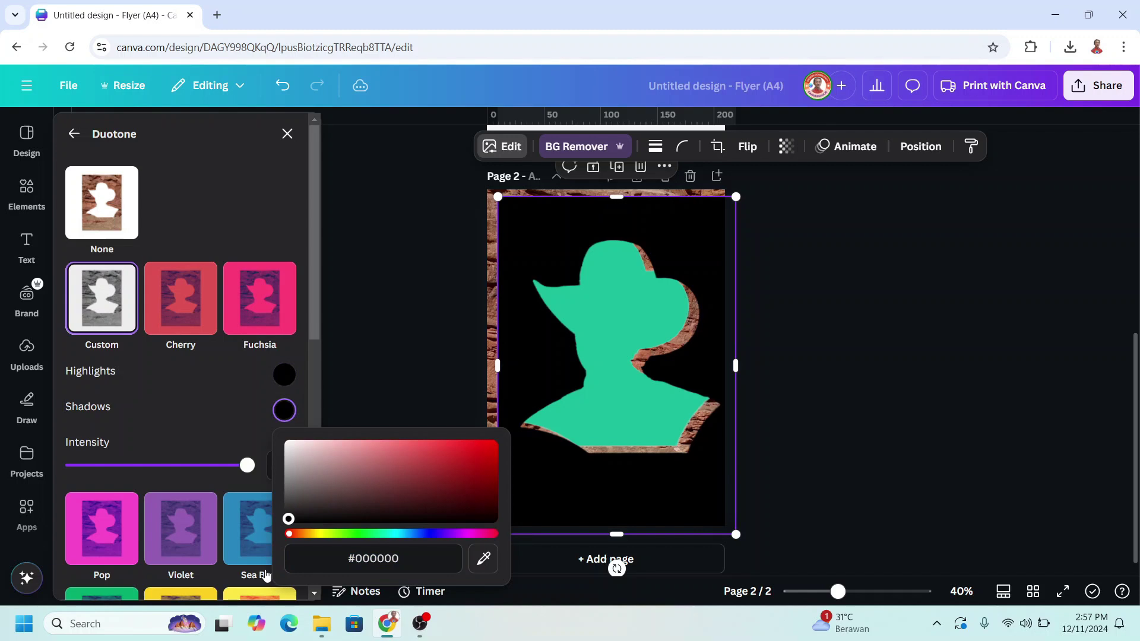
click(249, 380)
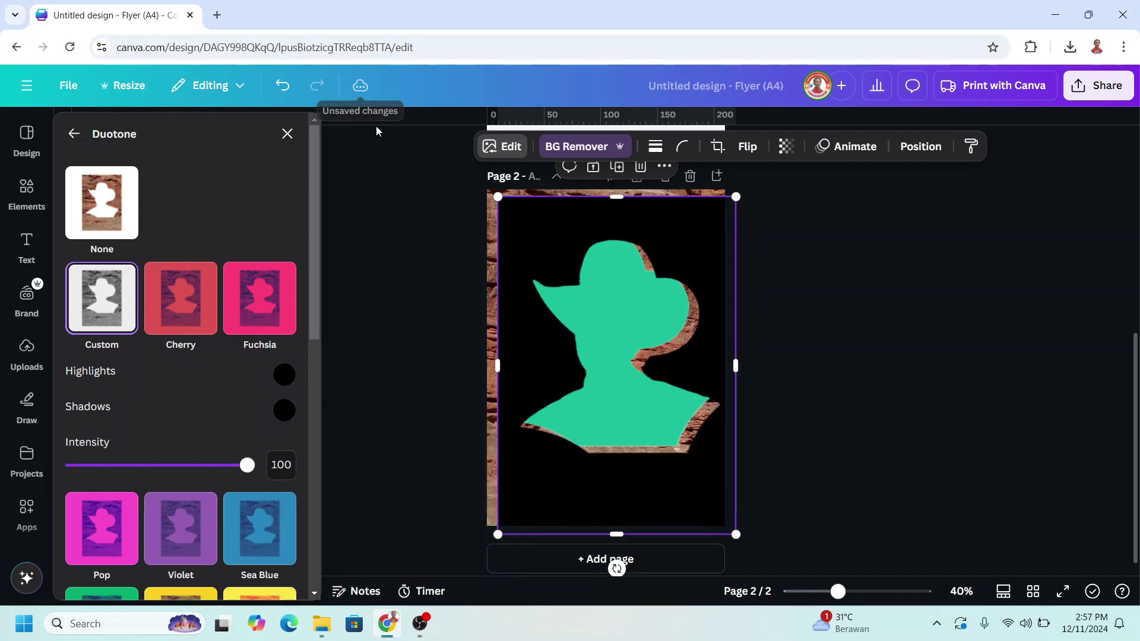
click(74, 134)
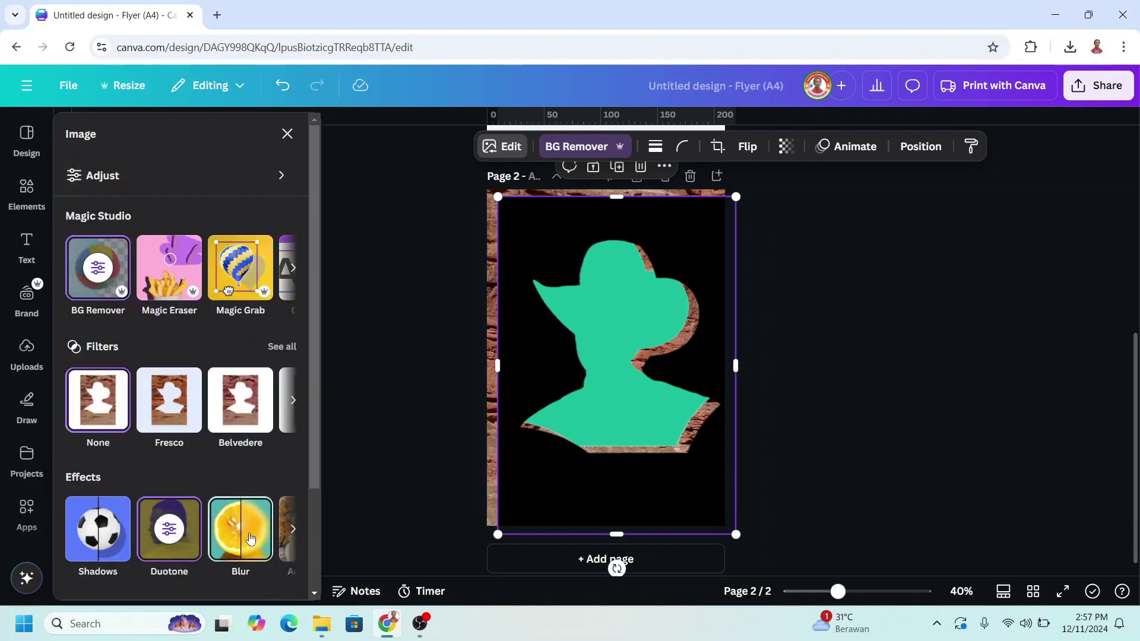
Step: Blur the whole black copy at intensity 35 and snap it into place on the page
click(249, 533)
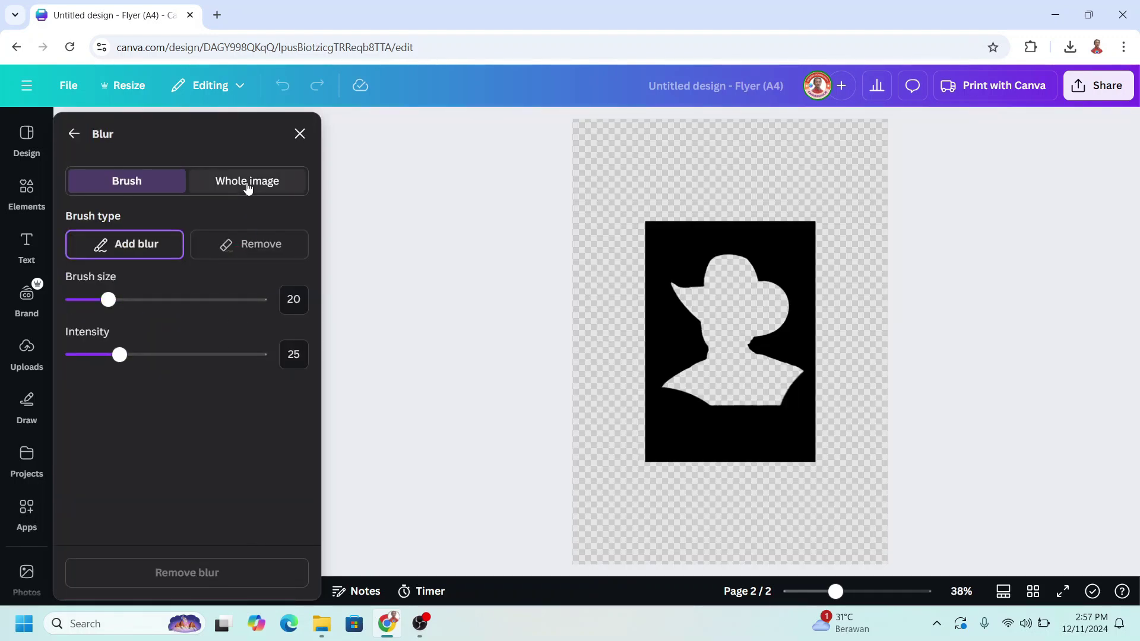
click(247, 181)
text(35)
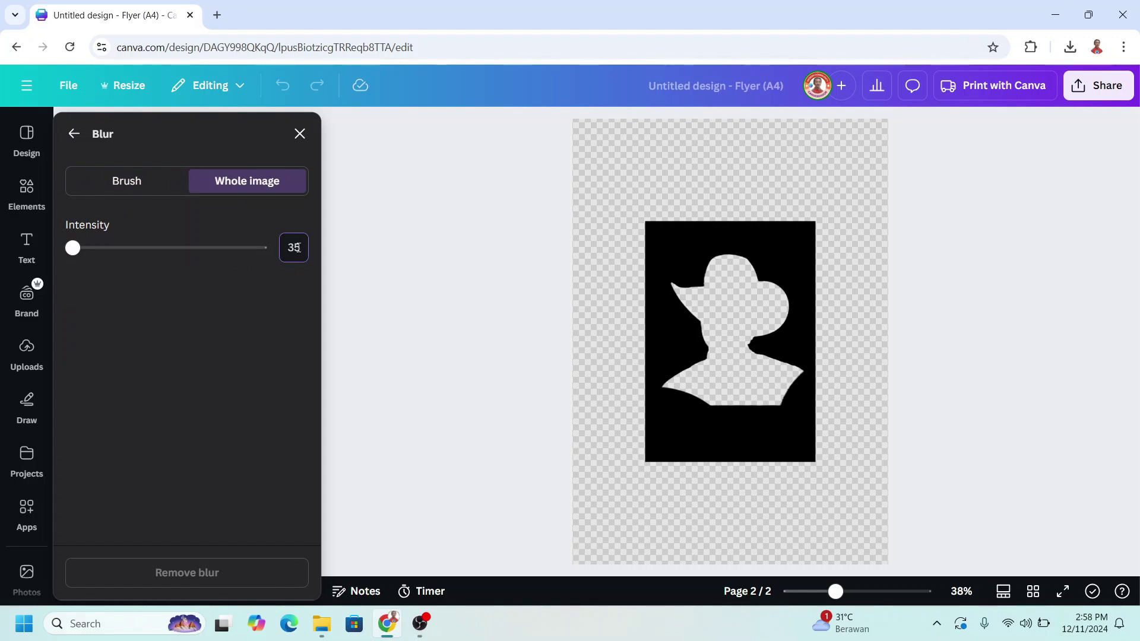
key(Return)
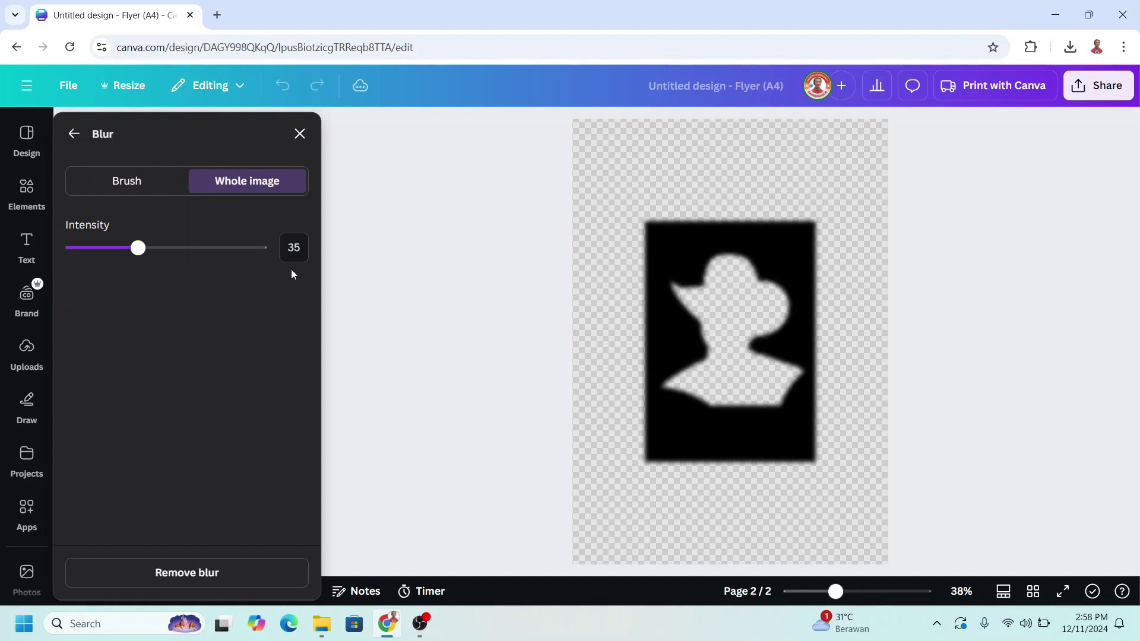
click(300, 136)
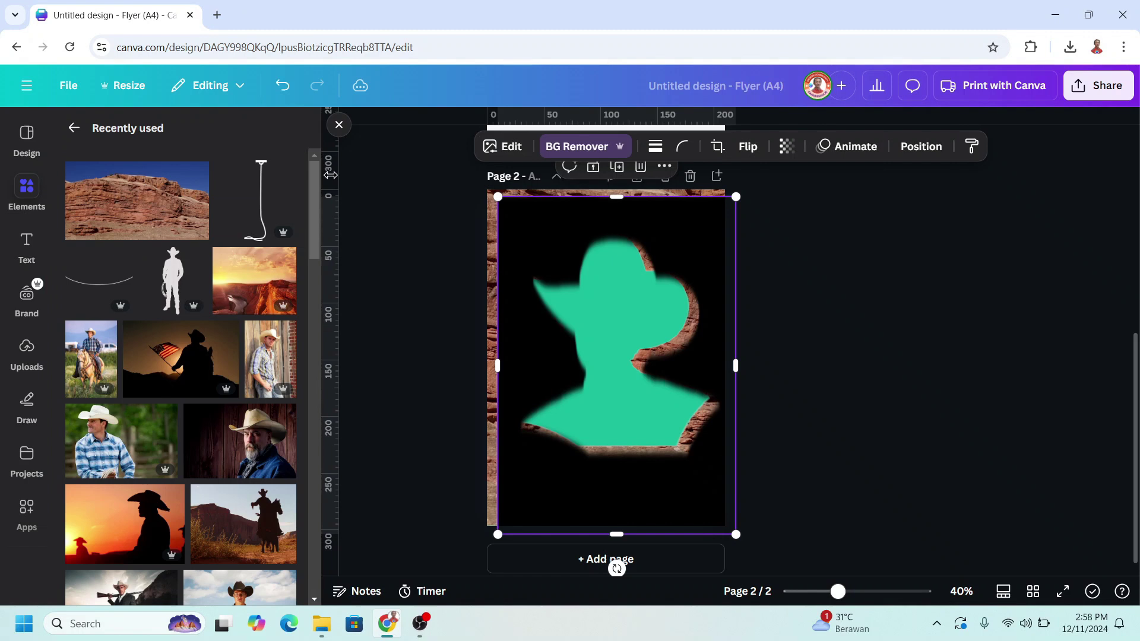
drag(552, 273, 552, 278)
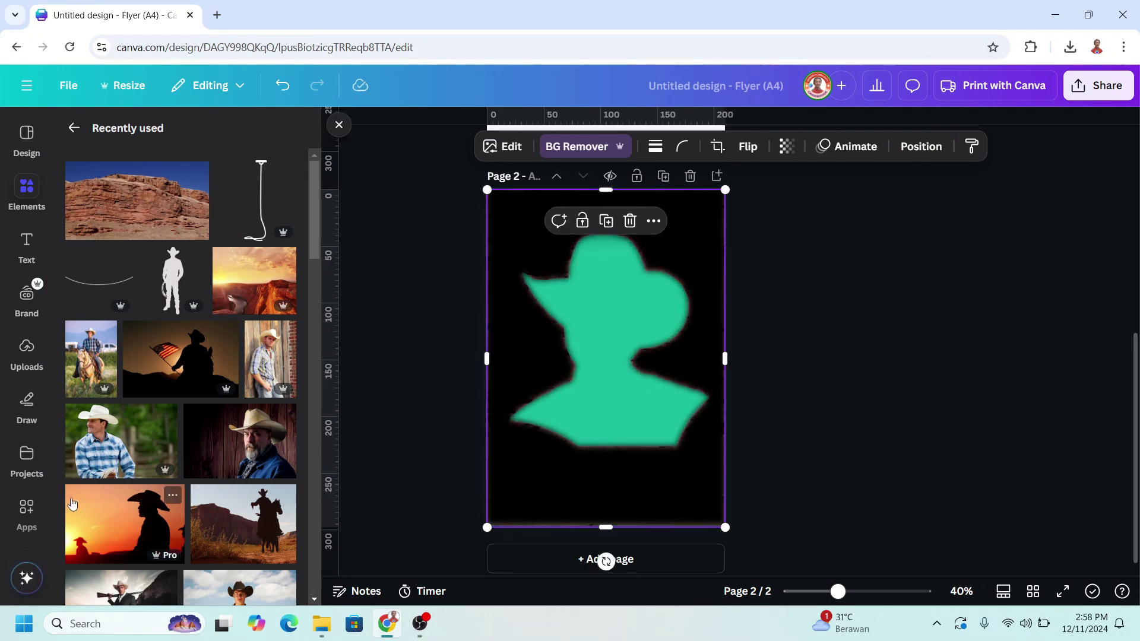
Step: Search the Apps catalogue for Warp Brush and launch it
click(26, 511)
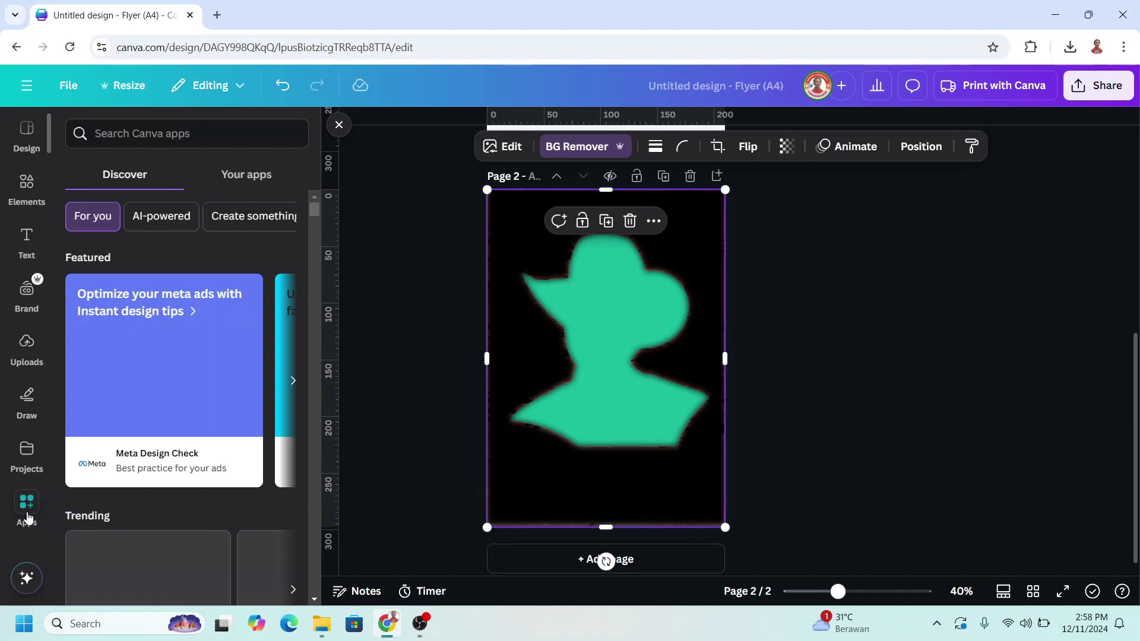
click(146, 133)
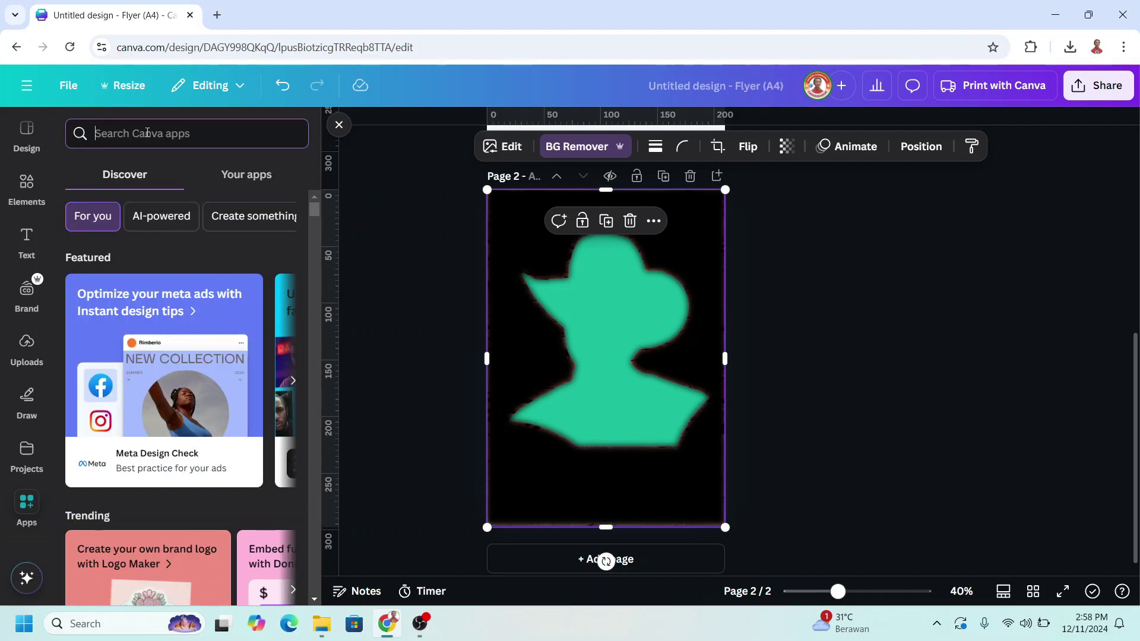
text(warp)
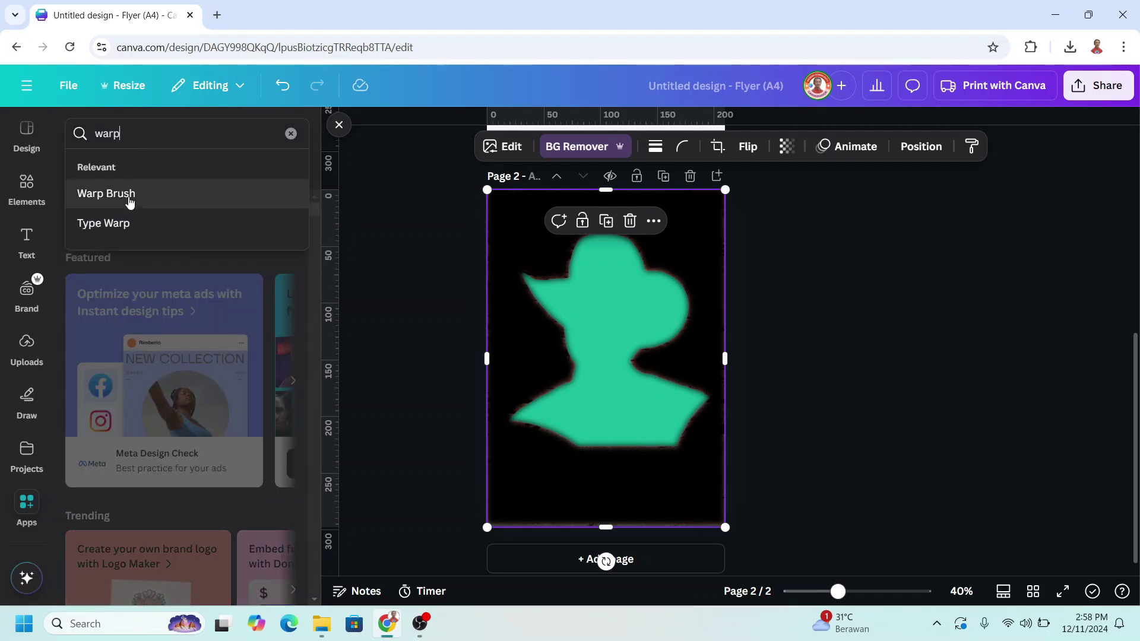
click(106, 193)
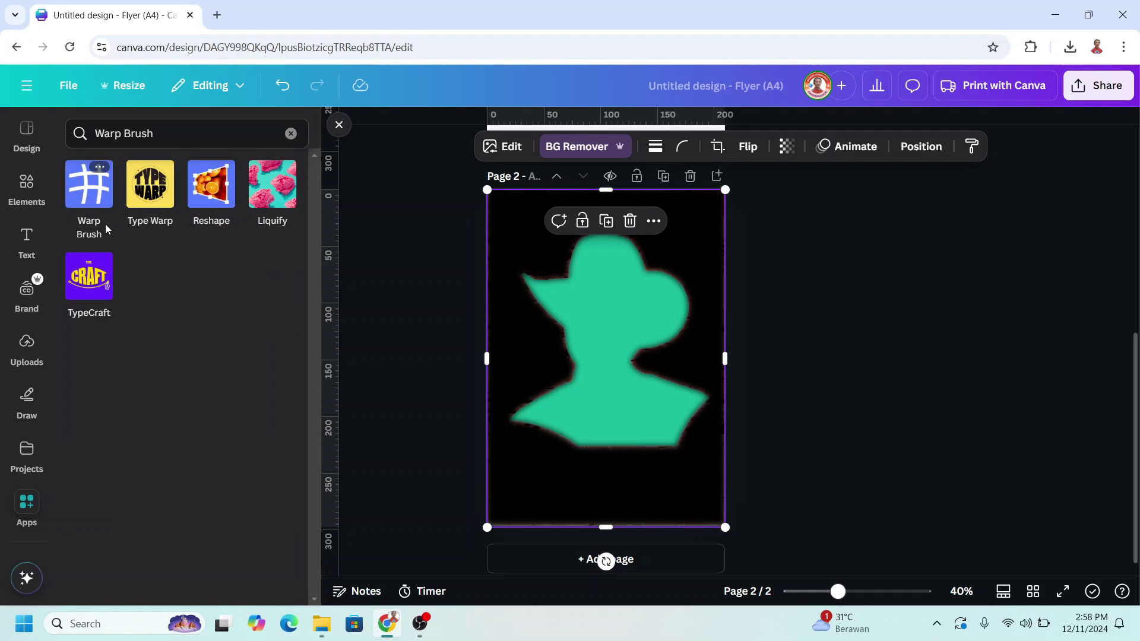
click(87, 194)
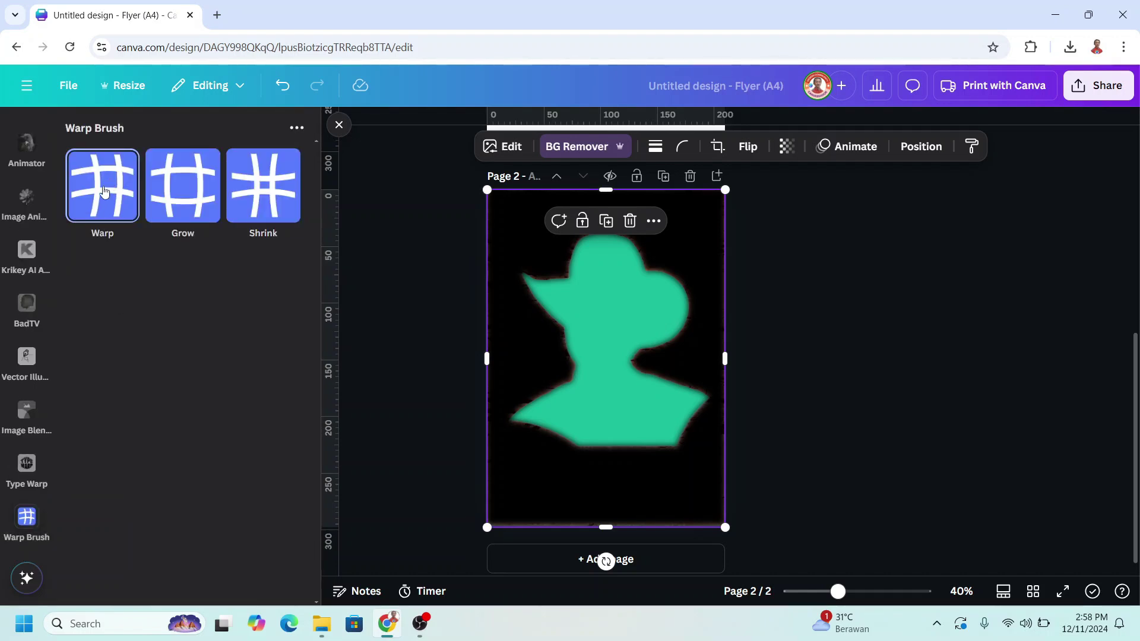
Step: Warp the hat and silhouette edges with a size-225 brush, then save the result
click(105, 193)
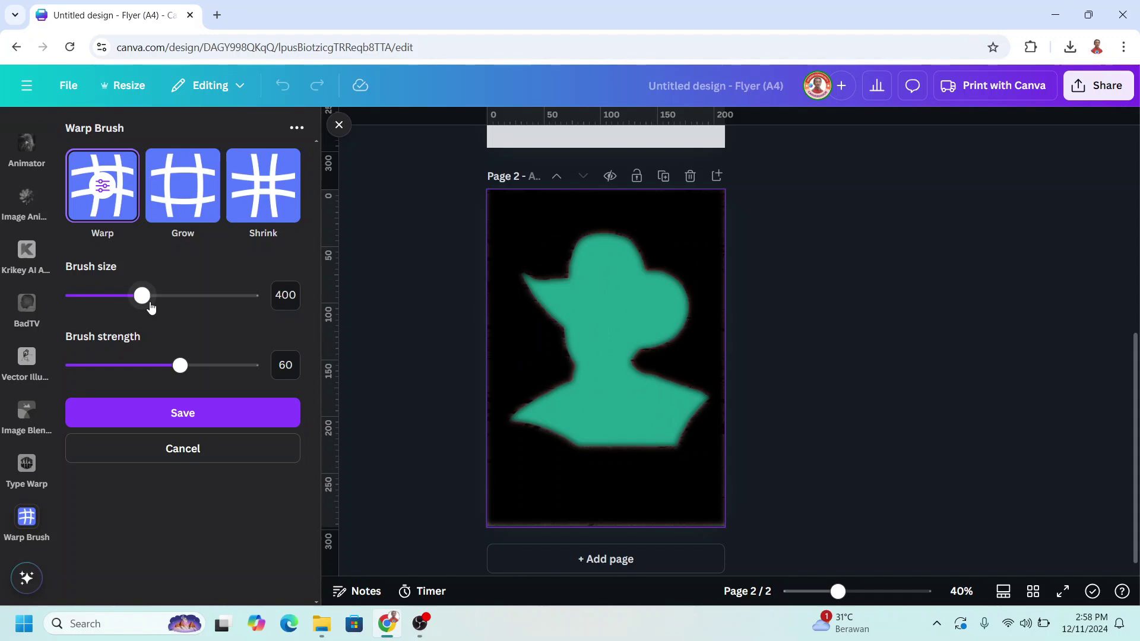
drag(144, 298, 103, 298)
drag(649, 288, 663, 285)
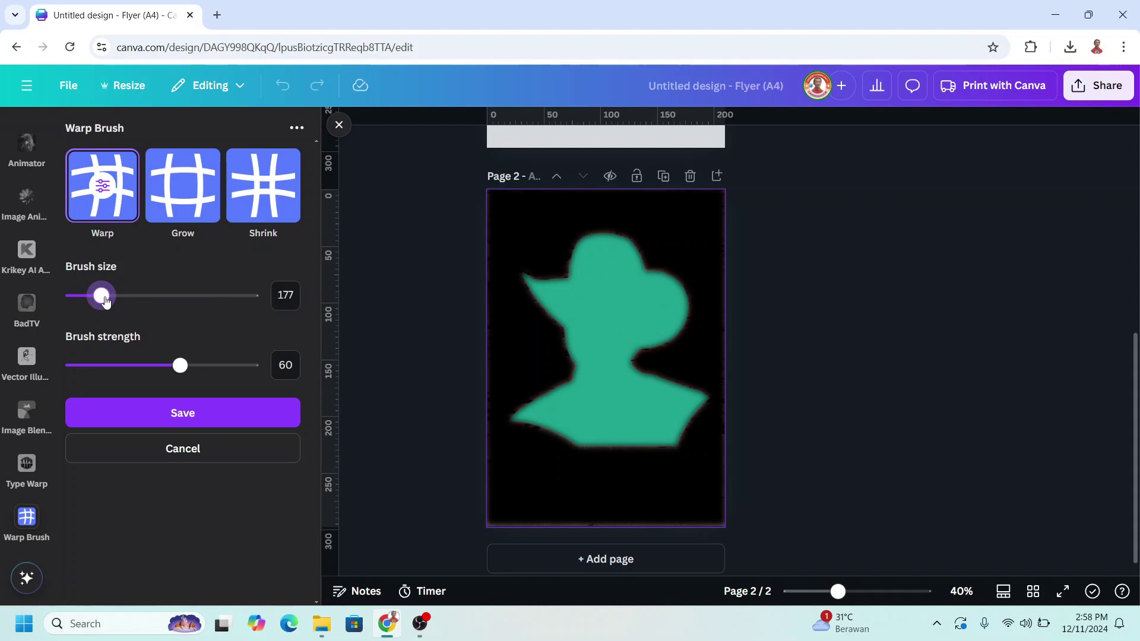
drag(103, 298, 111, 297)
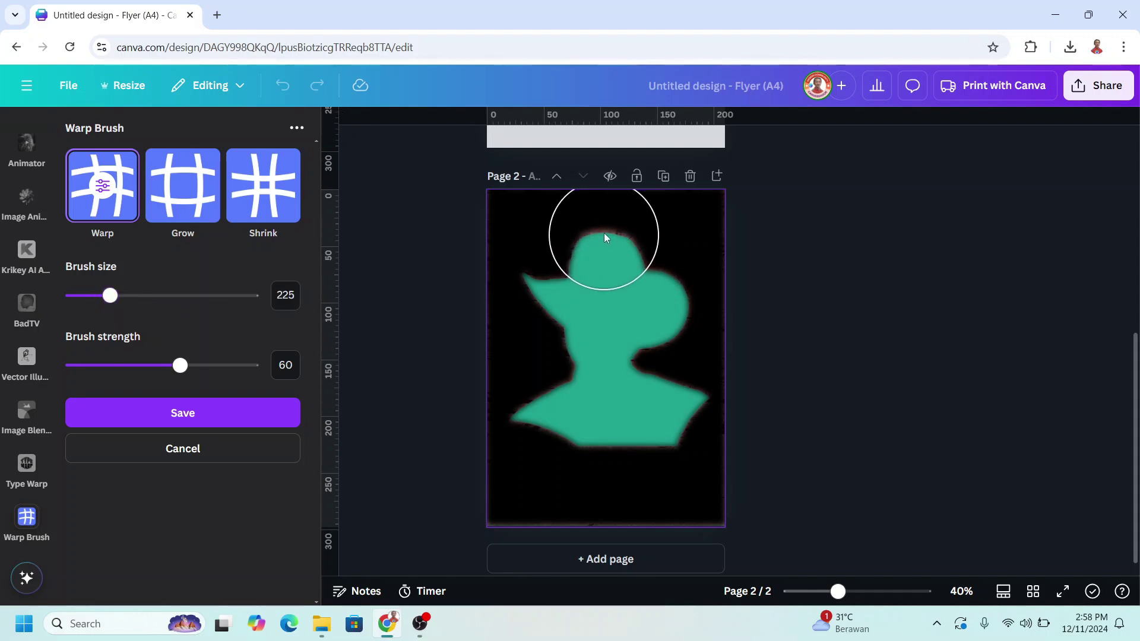
drag(604, 235, 604, 225)
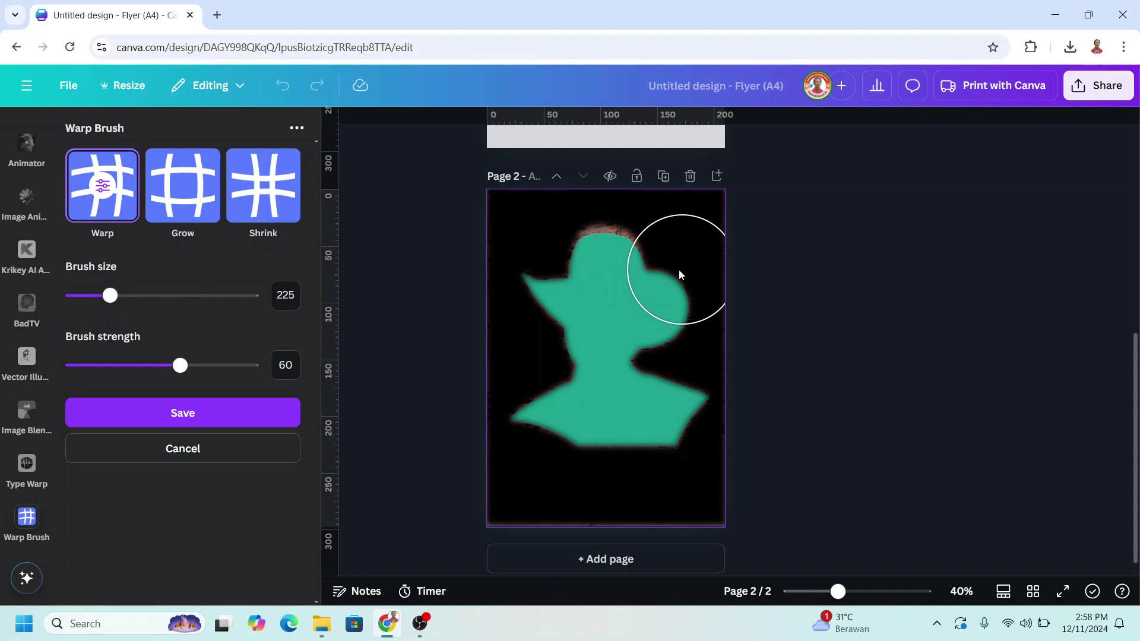
drag(679, 269, 677, 261)
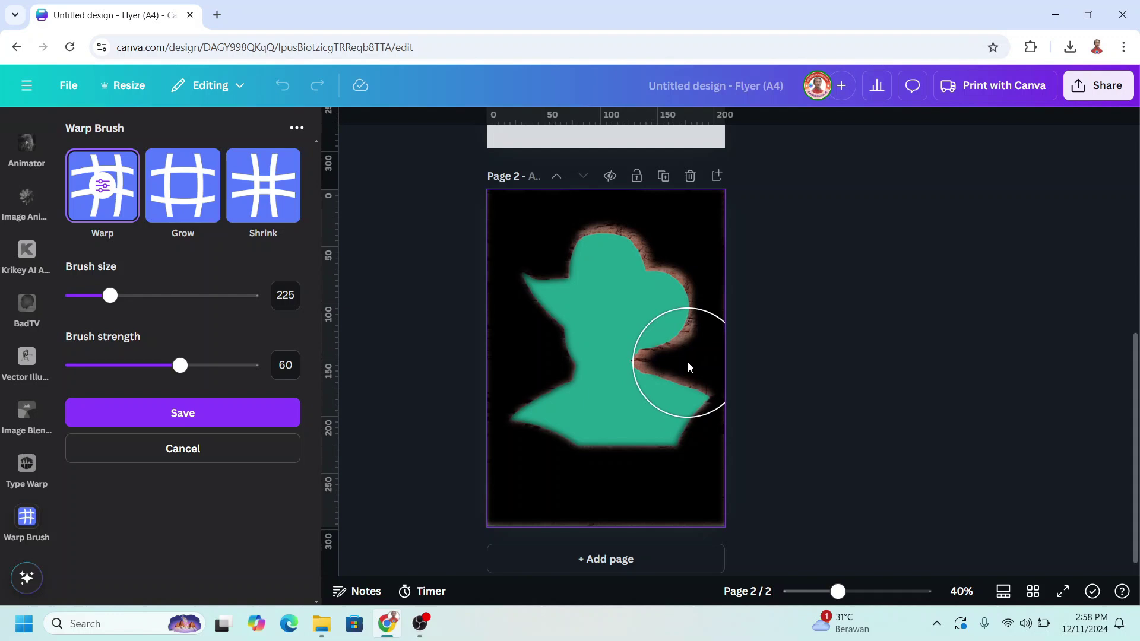
drag(509, 275, 539, 381)
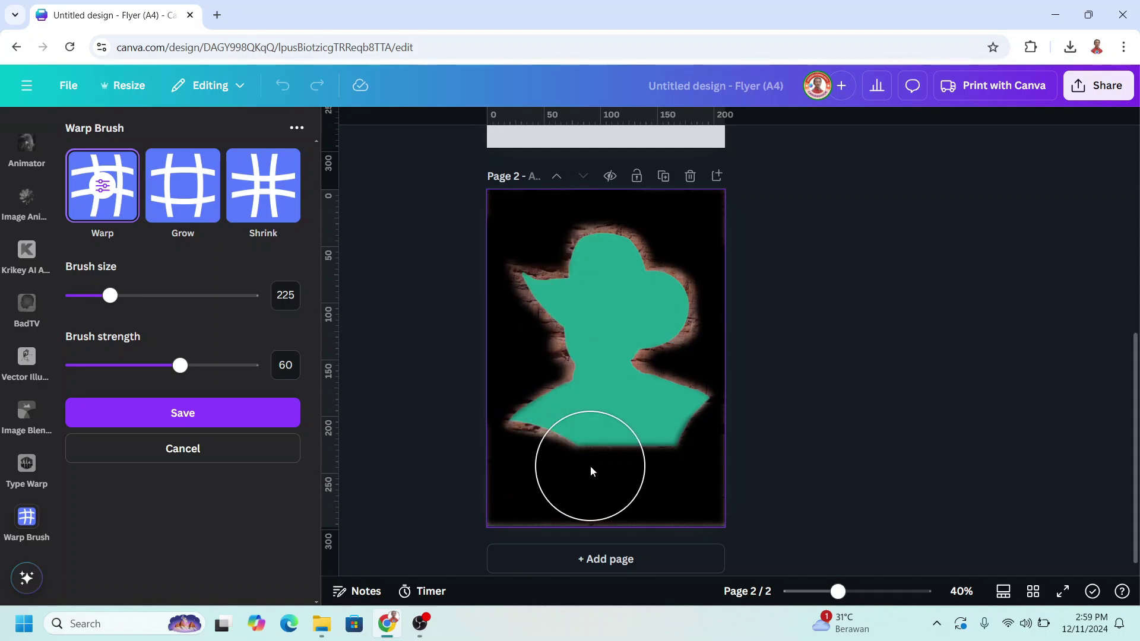
drag(591, 466, 688, 393)
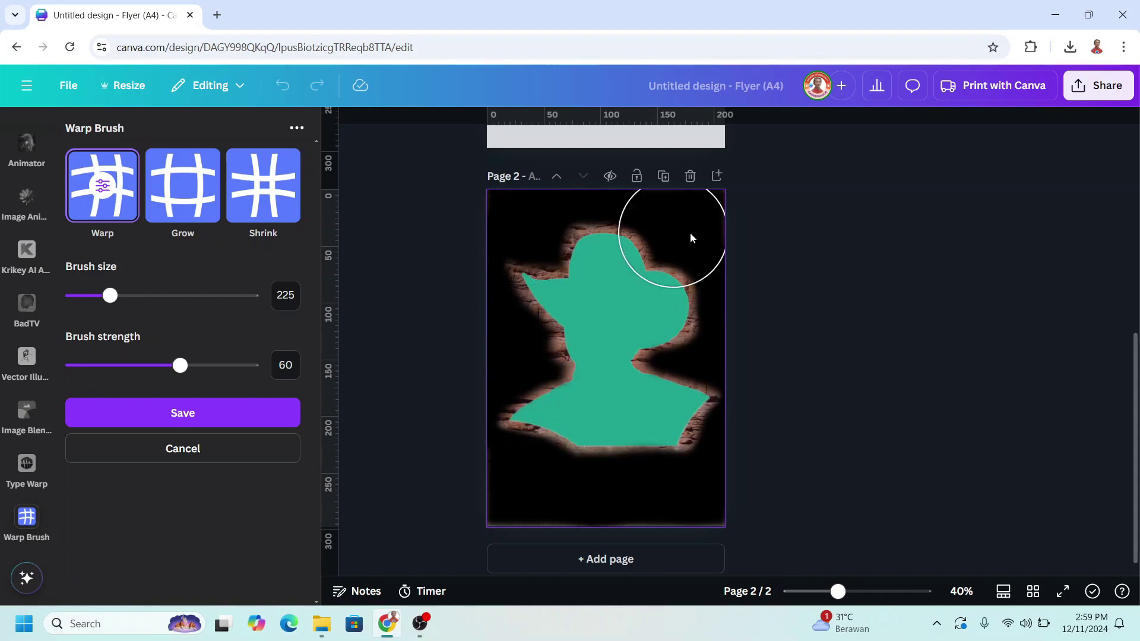
drag(690, 351, 710, 334)
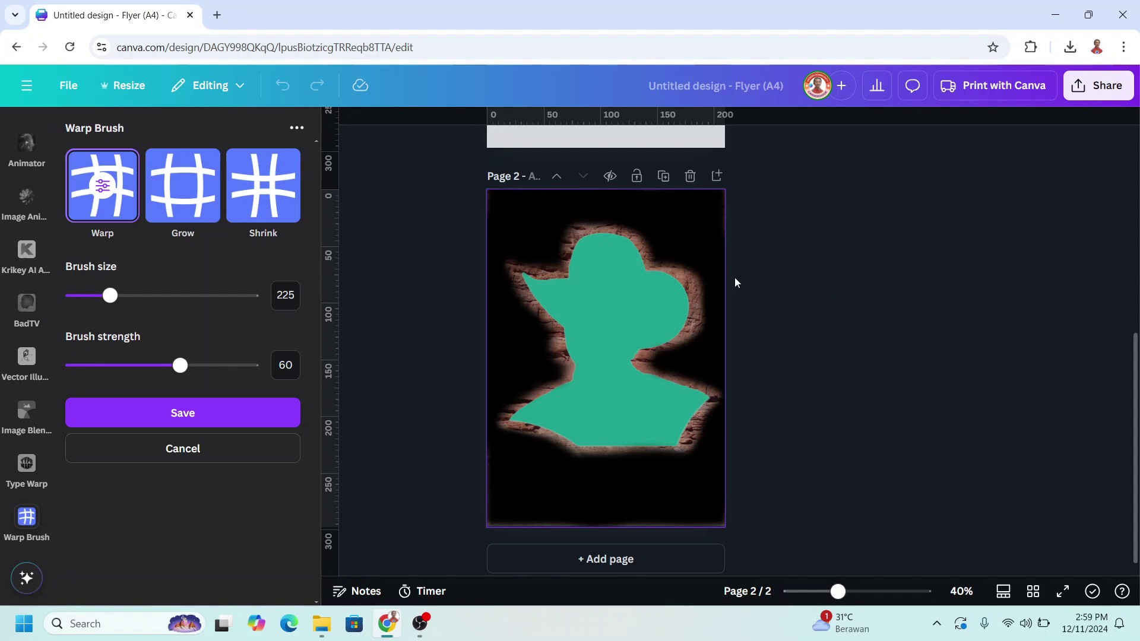
click(205, 415)
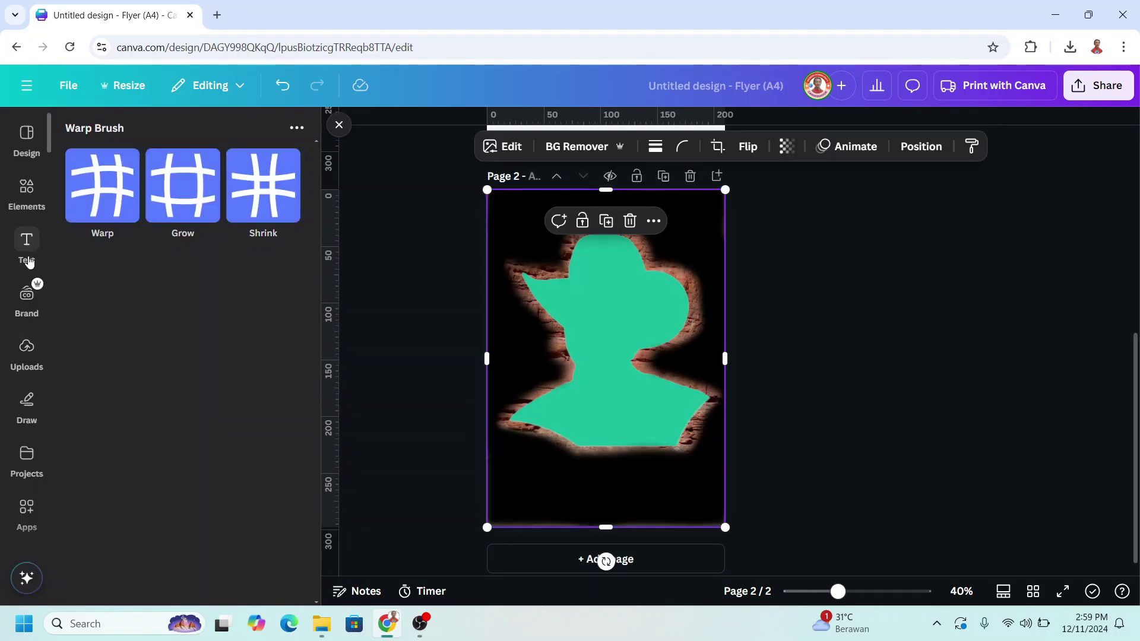
Step: Add the canyon sunset photo from recently used elements and enlarge it past the page edges
click(27, 192)
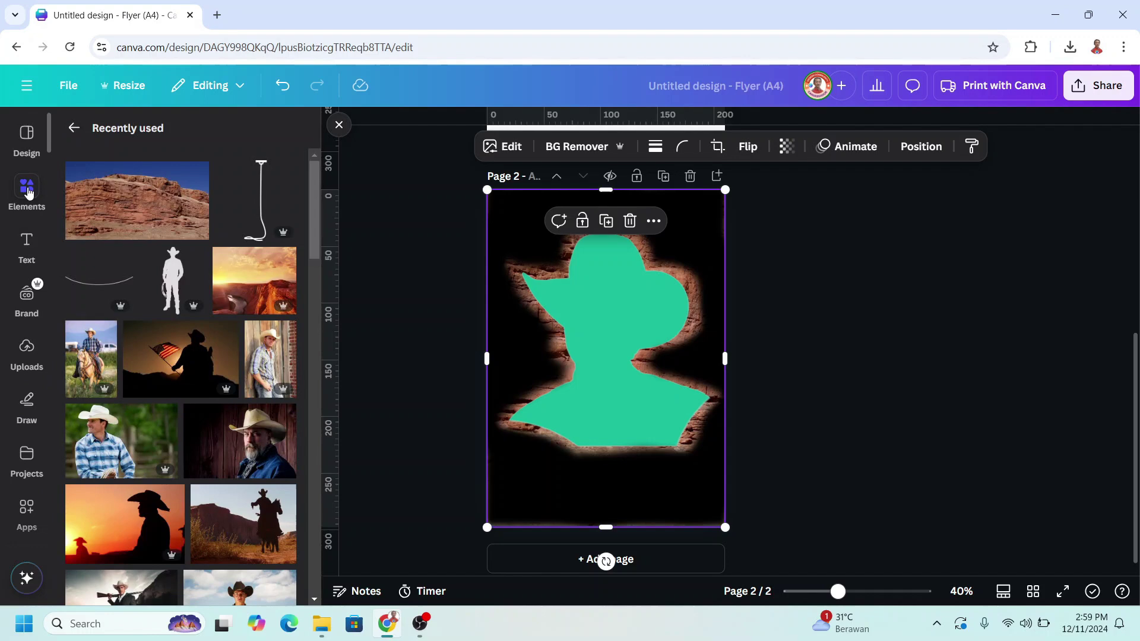
right_click(261, 282)
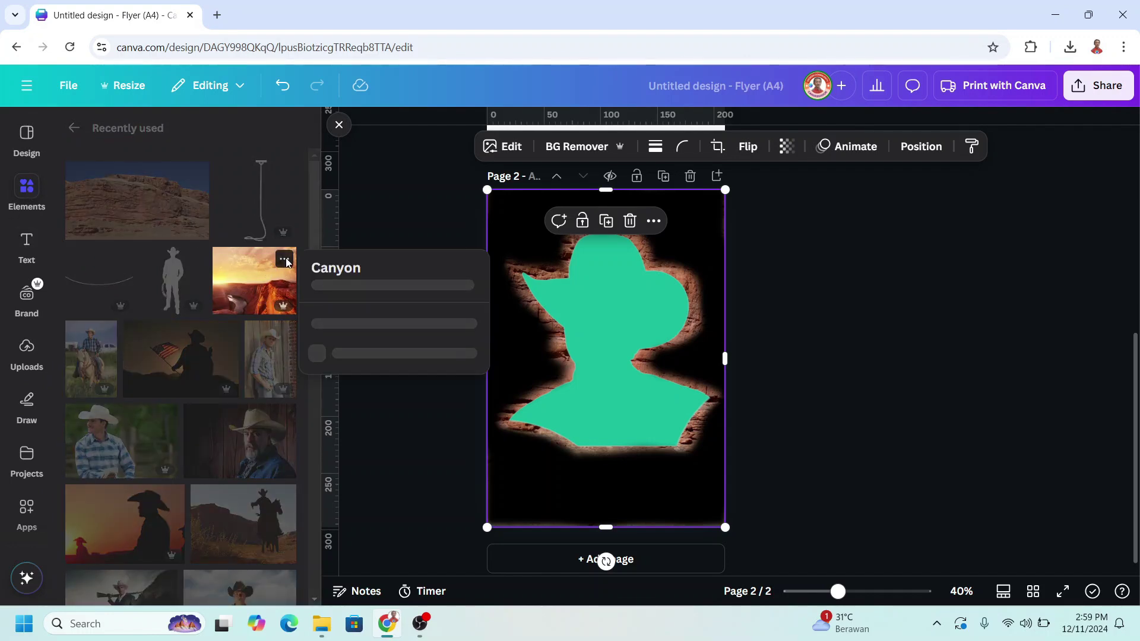
click(262, 282)
drag(588, 357, 554, 294)
drag(682, 355, 1059, 567)
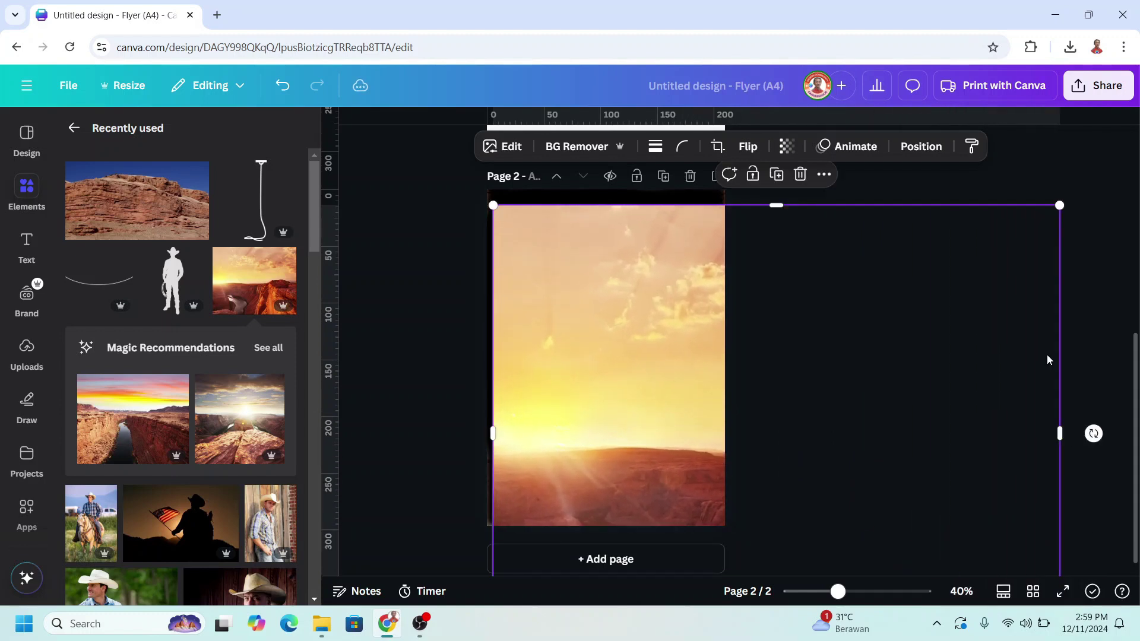
Step: Move the canyon photo below the vignette in Layers and shift the sunset within the cutout
click(932, 152)
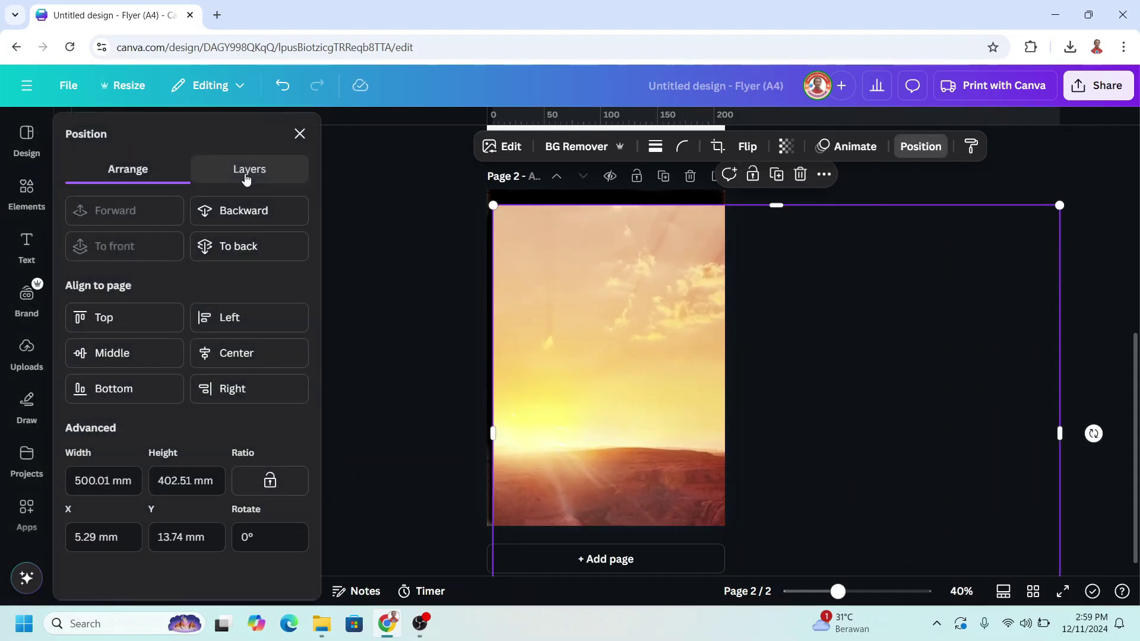
click(247, 174)
drag(213, 261, 222, 353)
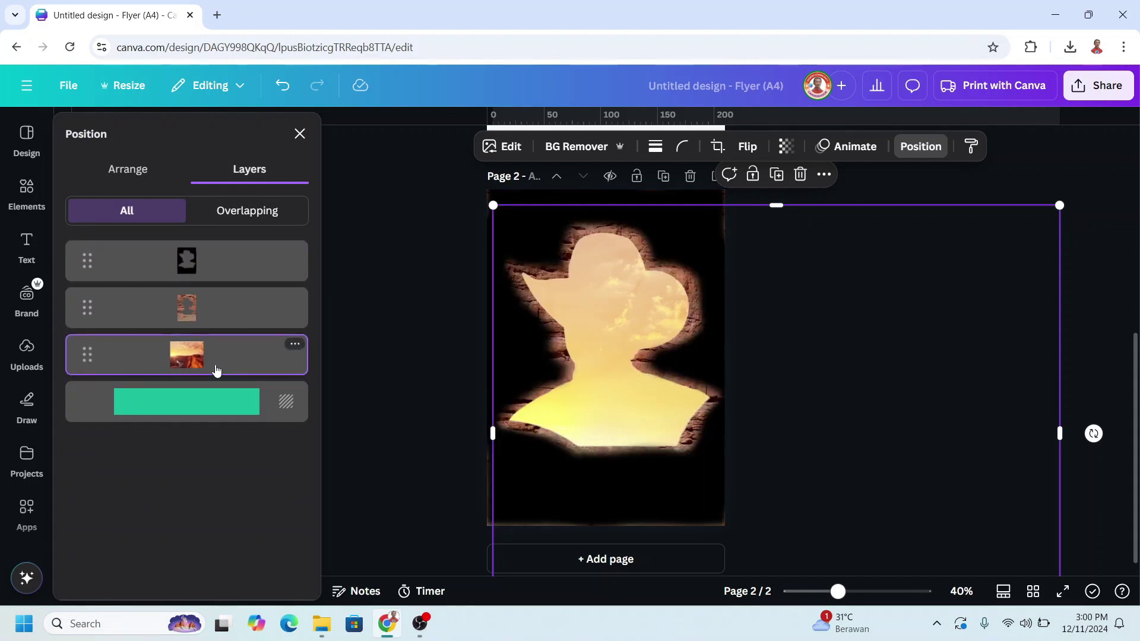
drag(773, 372, 819, 378)
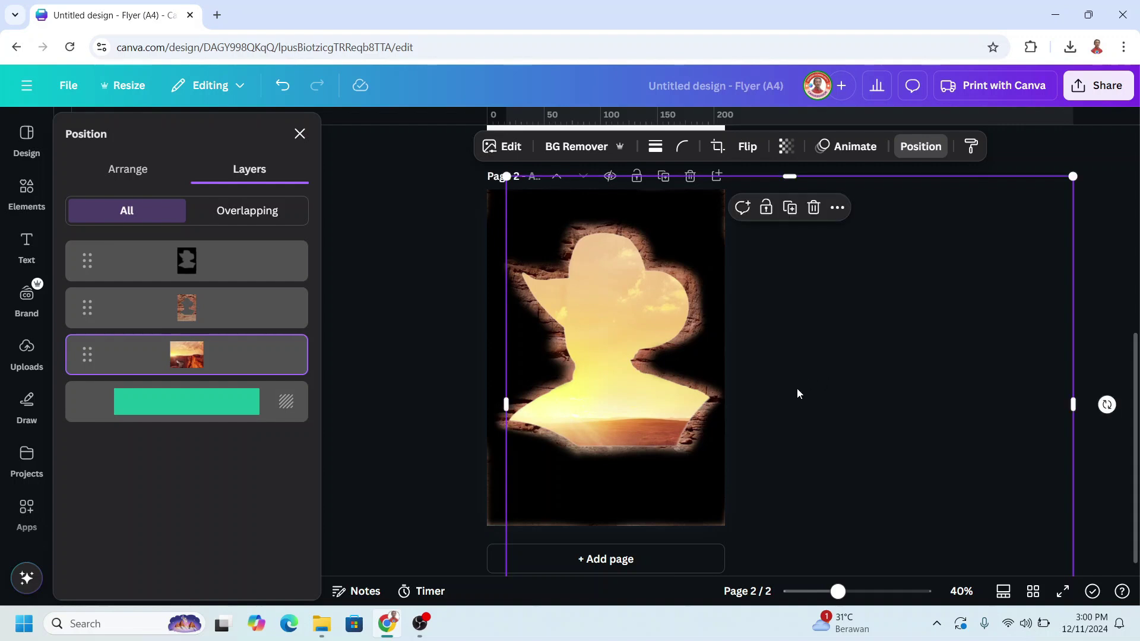
Step: Add the Cowboy Silhouette from recently used elements and shrink it
click(33, 190)
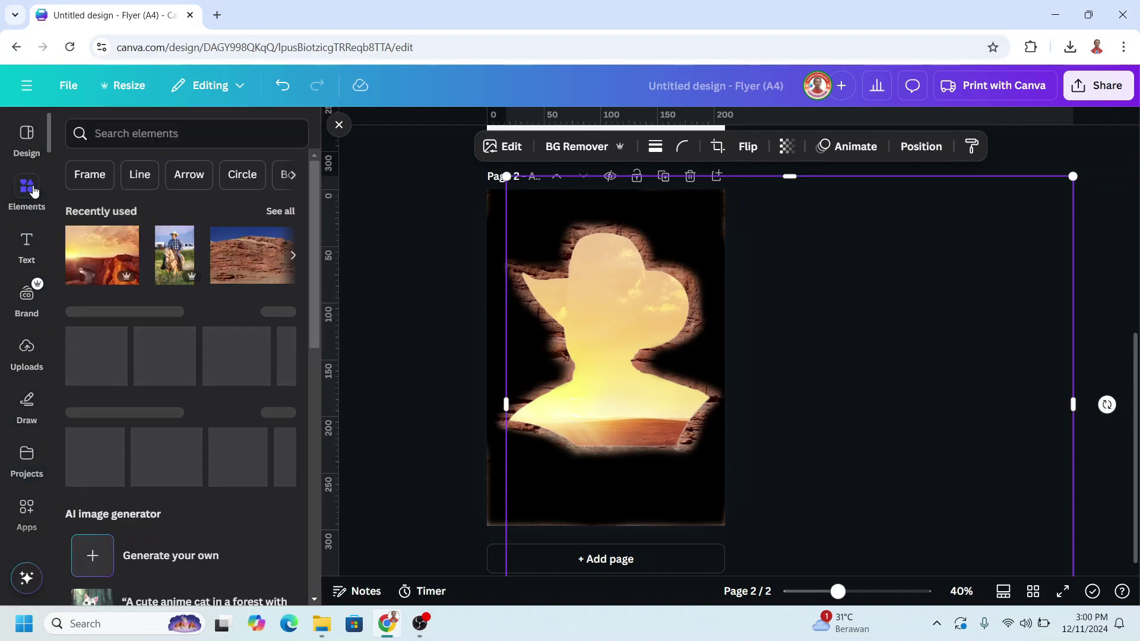
click(281, 211)
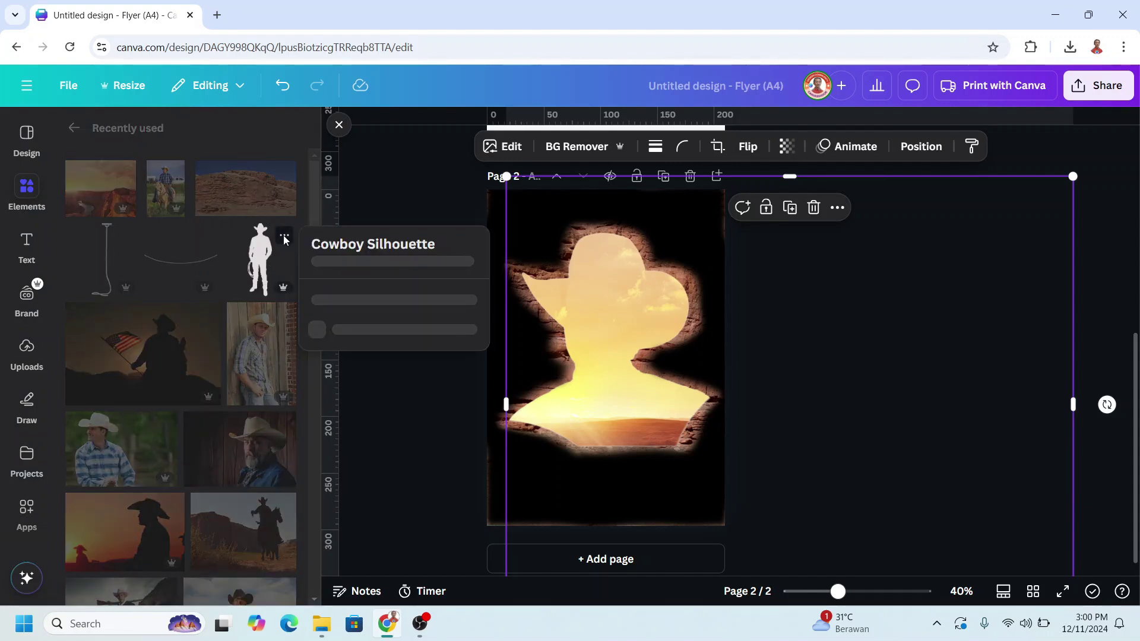
click(258, 263)
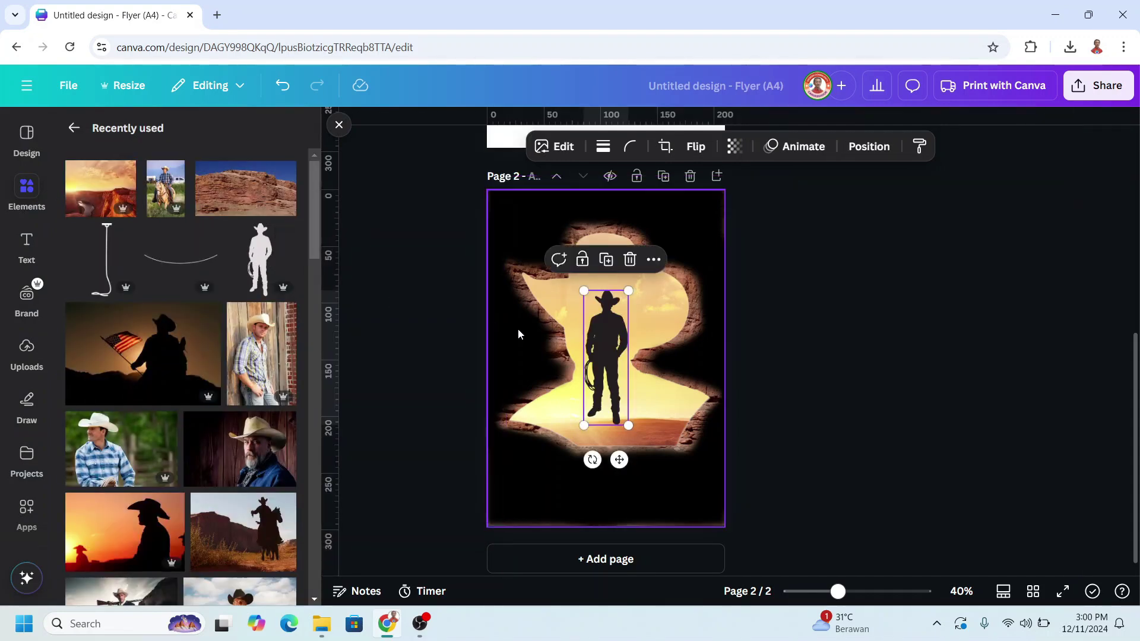
drag(627, 292, 598, 382)
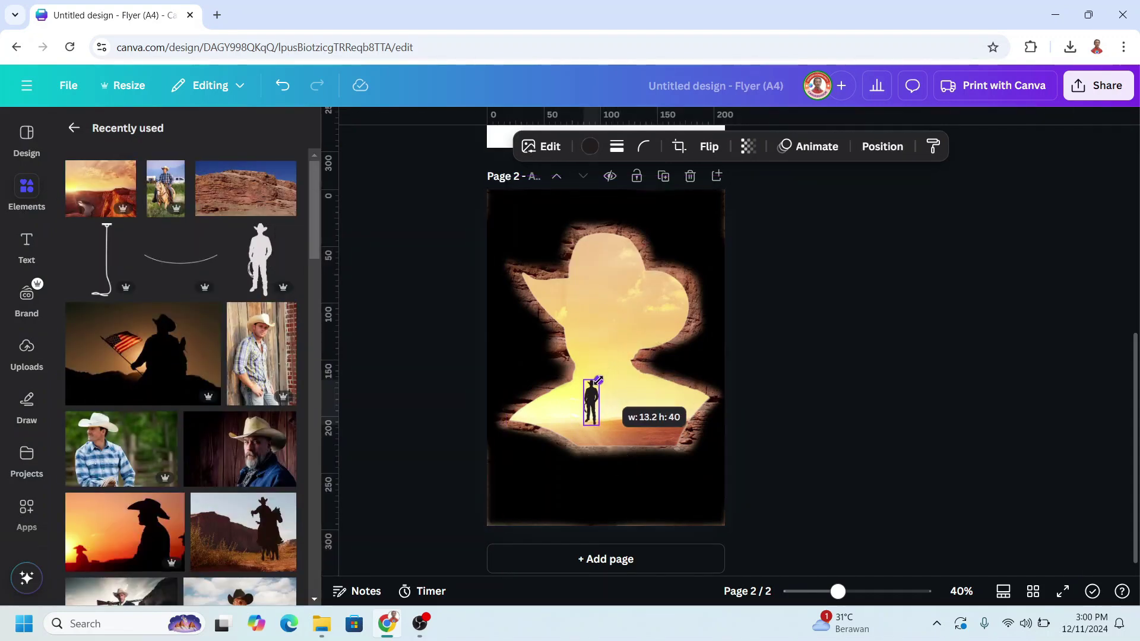
Step: Position the cowboy silhouette at the cutout's bottom centre, slightly enlarged
drag(604, 459, 631, 497)
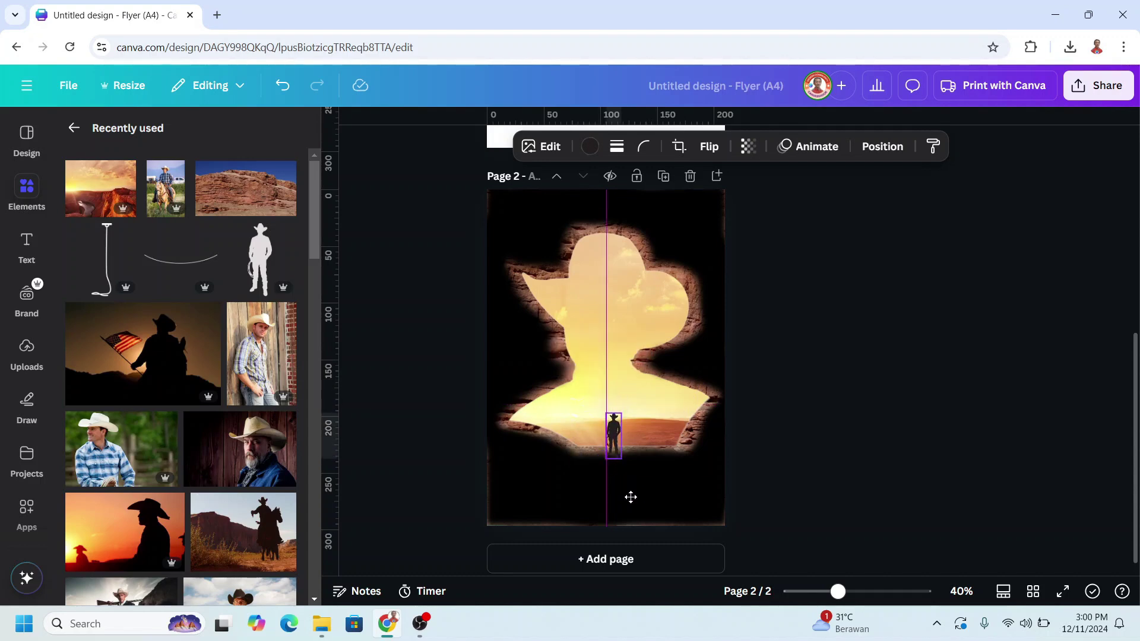
drag(624, 455, 631, 464)
key(Escape)
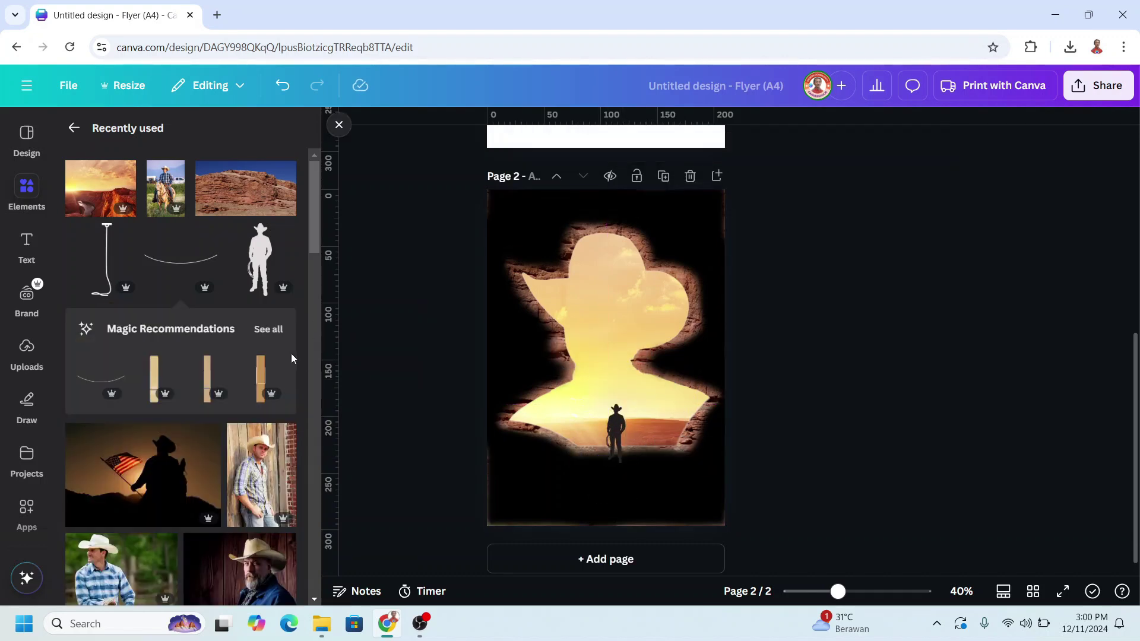
Step: Add the curved hanging rope and angle it diagonally across the hat
click(205, 239)
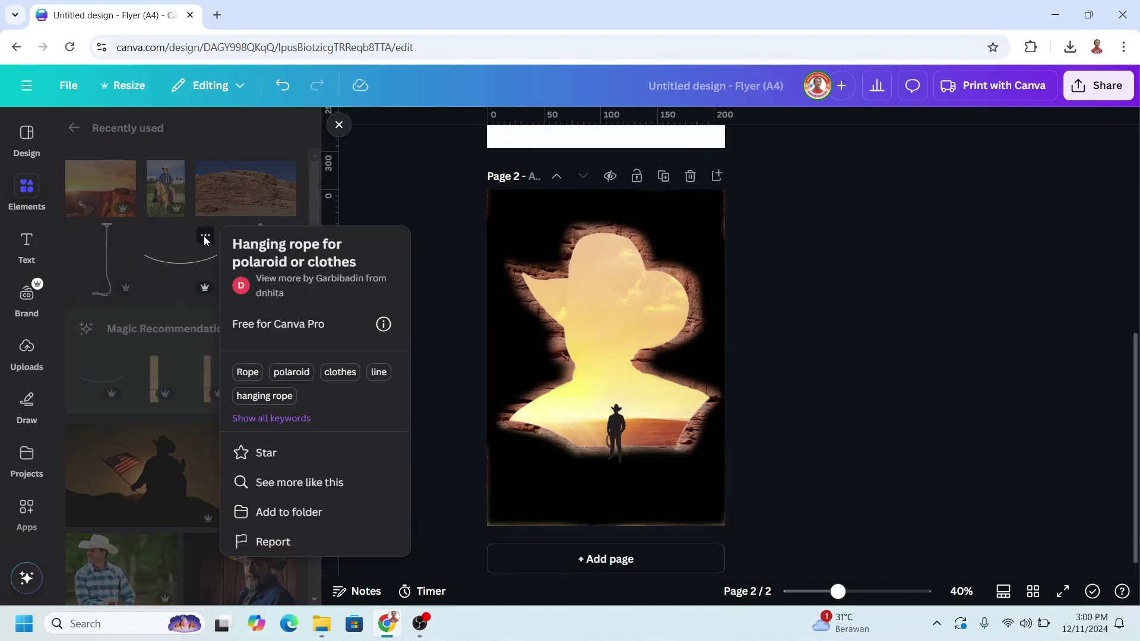
click(186, 261)
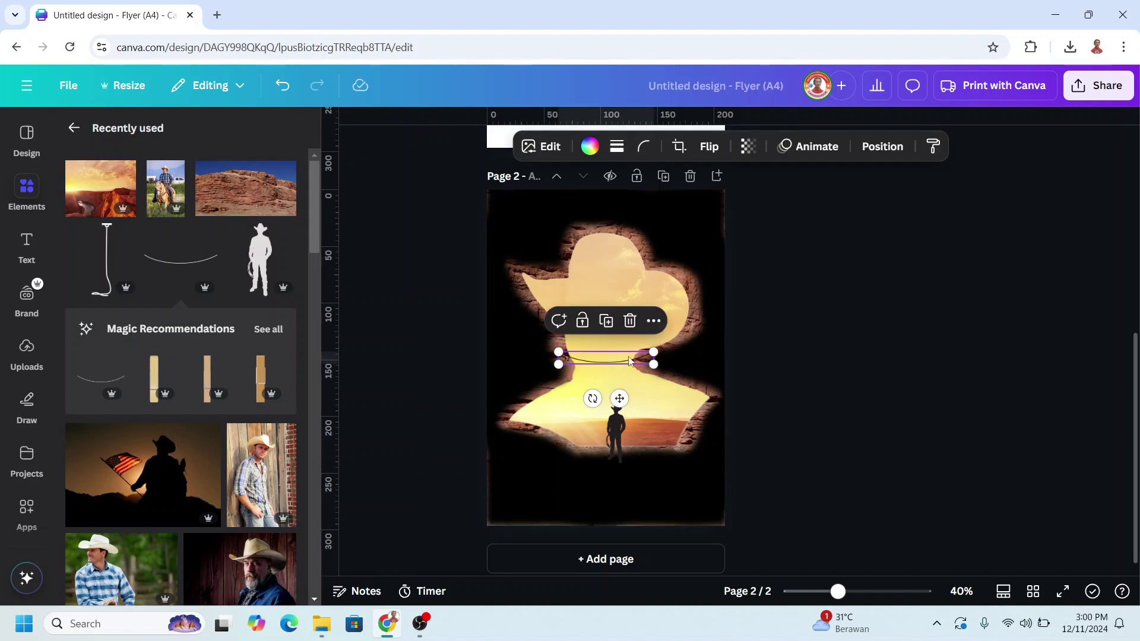
mouse_move(615, 357)
mouse_down()
mouse_move(613, 408)
mouse_move(615, 294)
mouse_move(705, 247)
mouse_up()
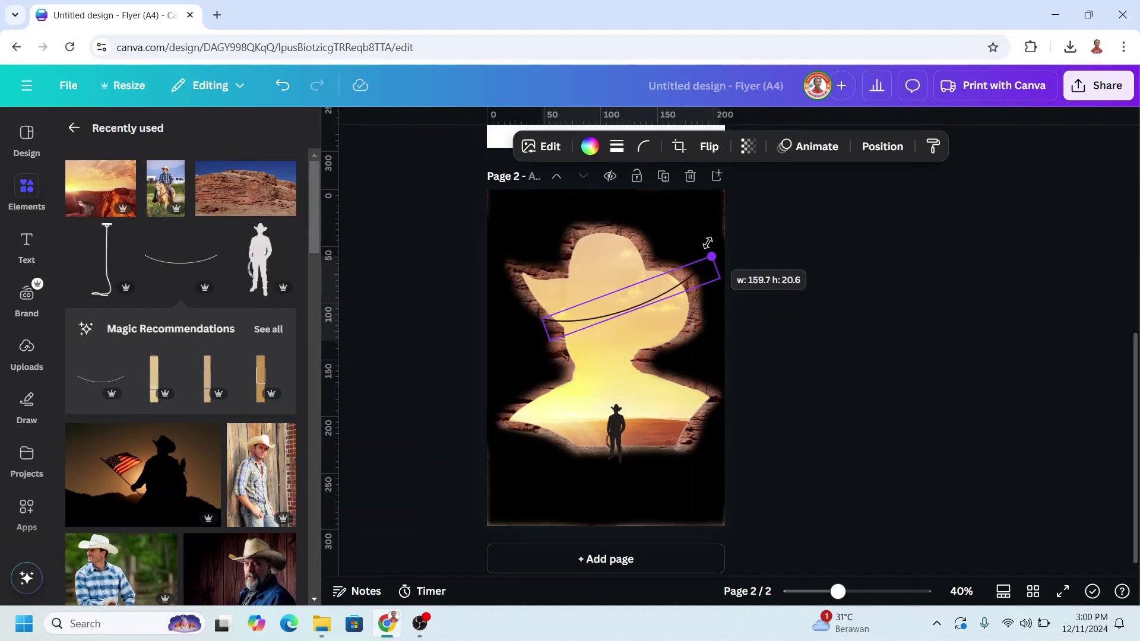
drag(641, 299, 658, 296)
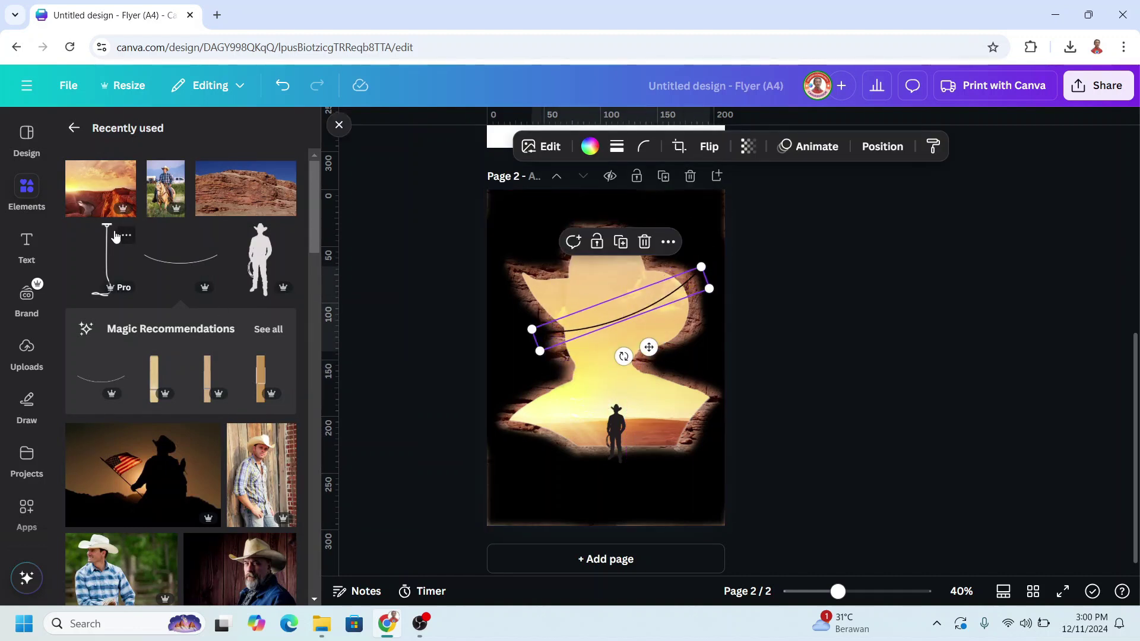
Step: Remove the stray rope element and place the climbing rope icon beside the cowboy
click(106, 259)
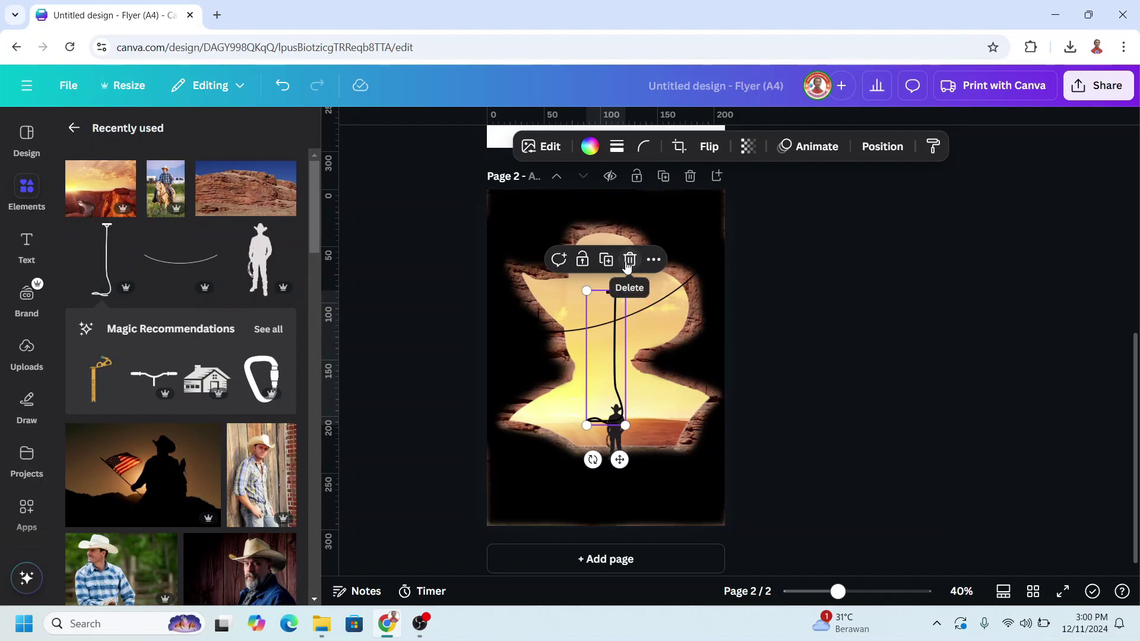
click(629, 259)
right_click(107, 260)
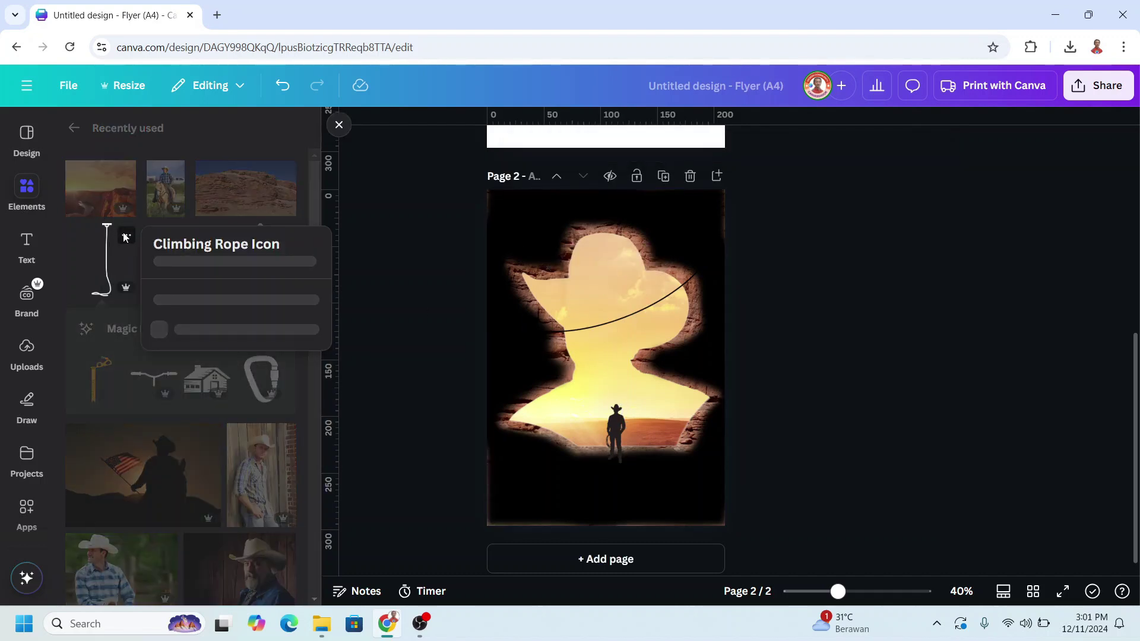
click(104, 267)
mouse_move(624, 267)
mouse_down()
mouse_move(604, 326)
mouse_move(628, 374)
mouse_move(664, 390)
mouse_up()
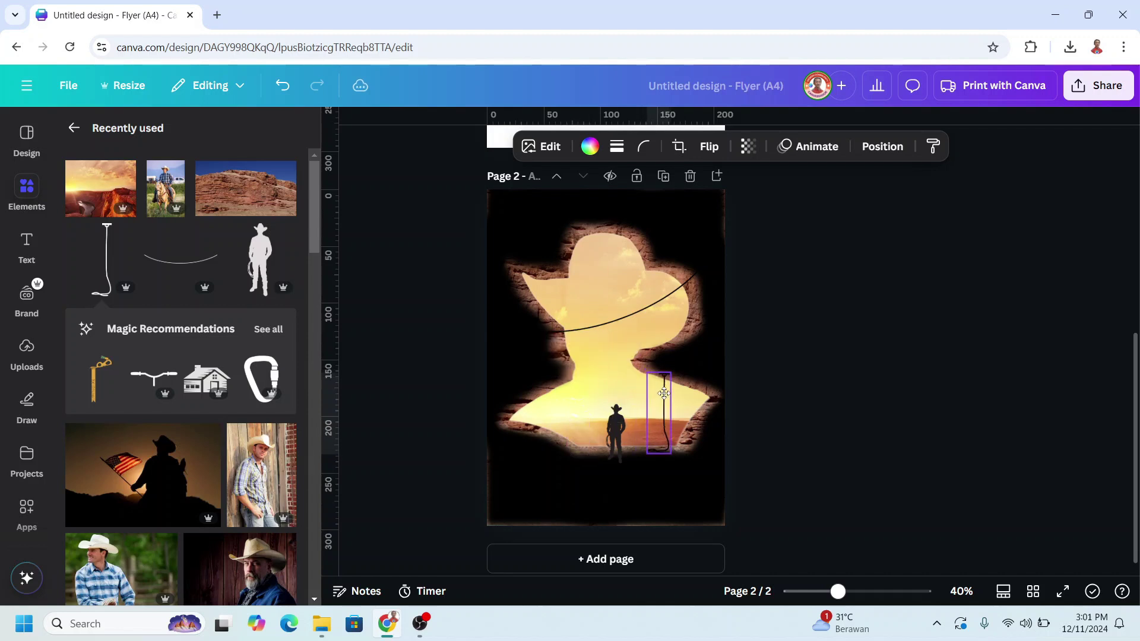
click(862, 367)
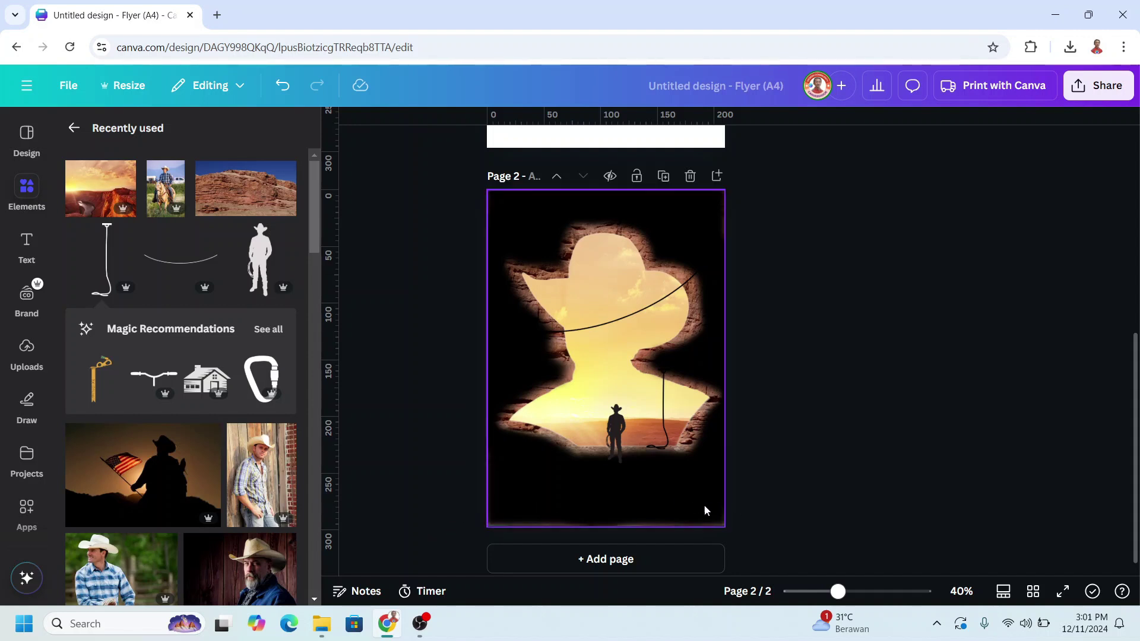
Step: Enlarge the black vignette slightly so it fully covers the page borders
click(680, 507)
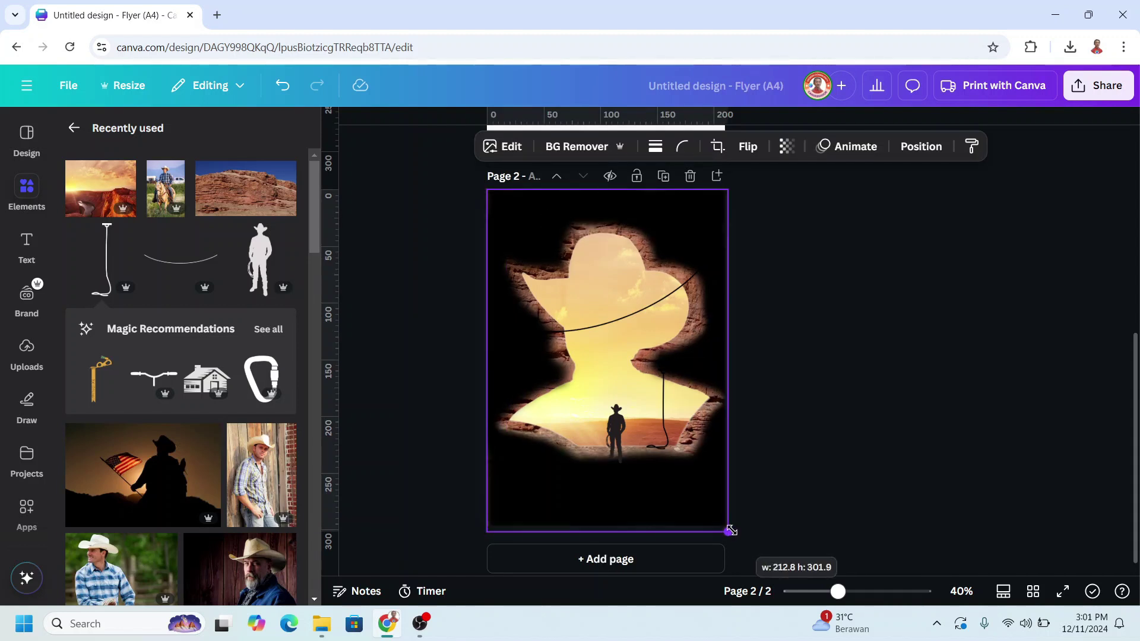
drag(729, 528, 733, 536)
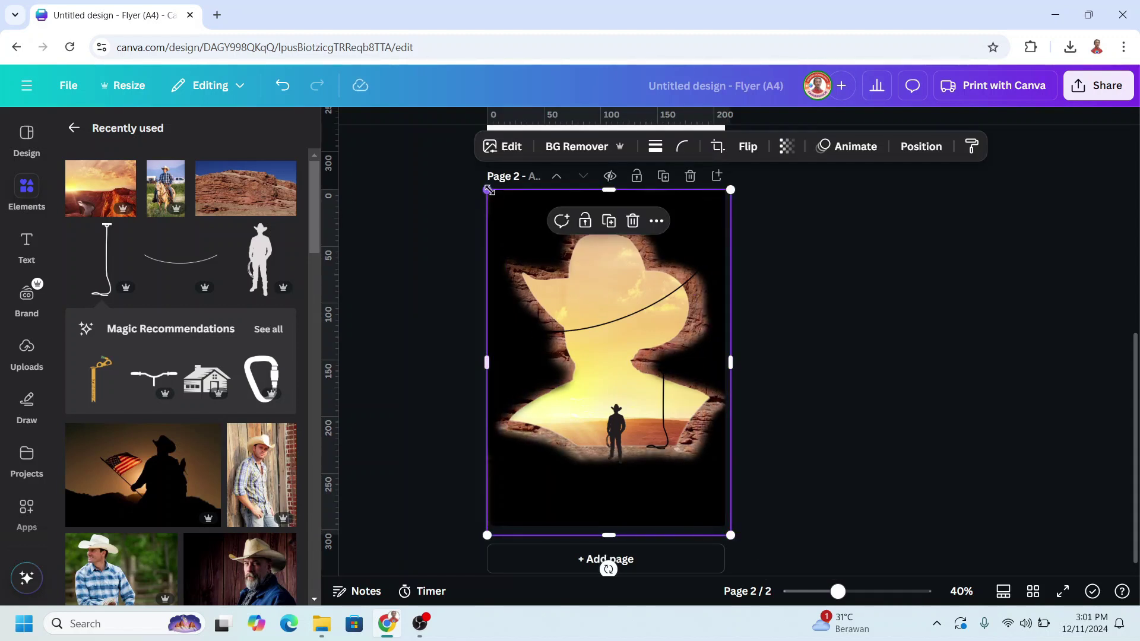
click(792, 321)
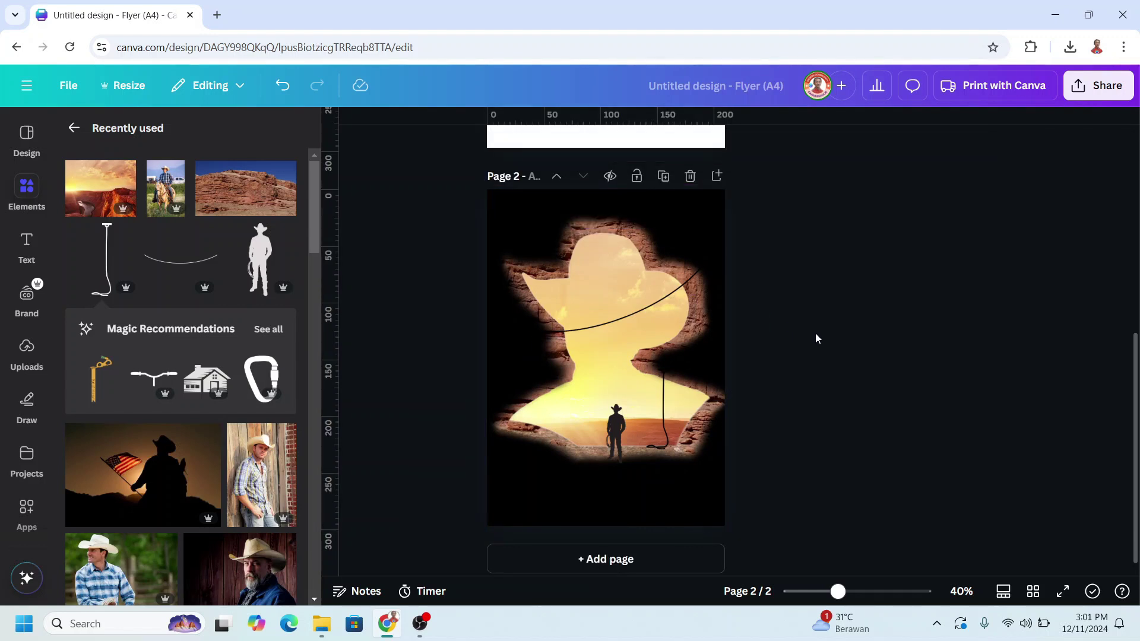
Step: Launch TypeCraft, replace the text with ADVENTURE, and set the font to Atchen 123
click(27, 512)
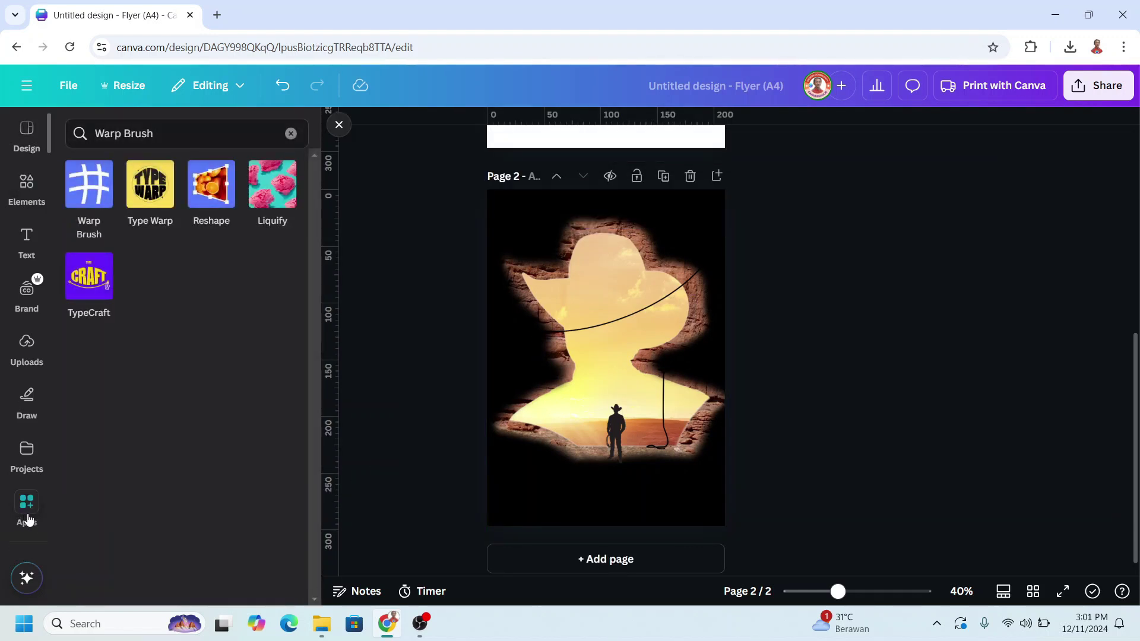
click(83, 278)
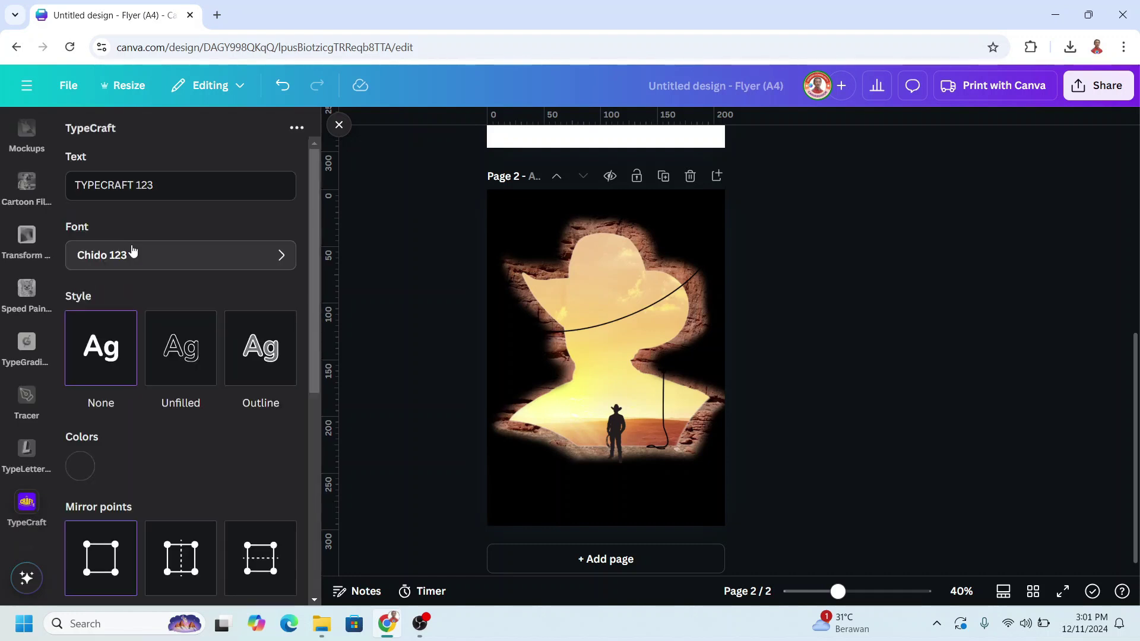
triple_click(156, 184)
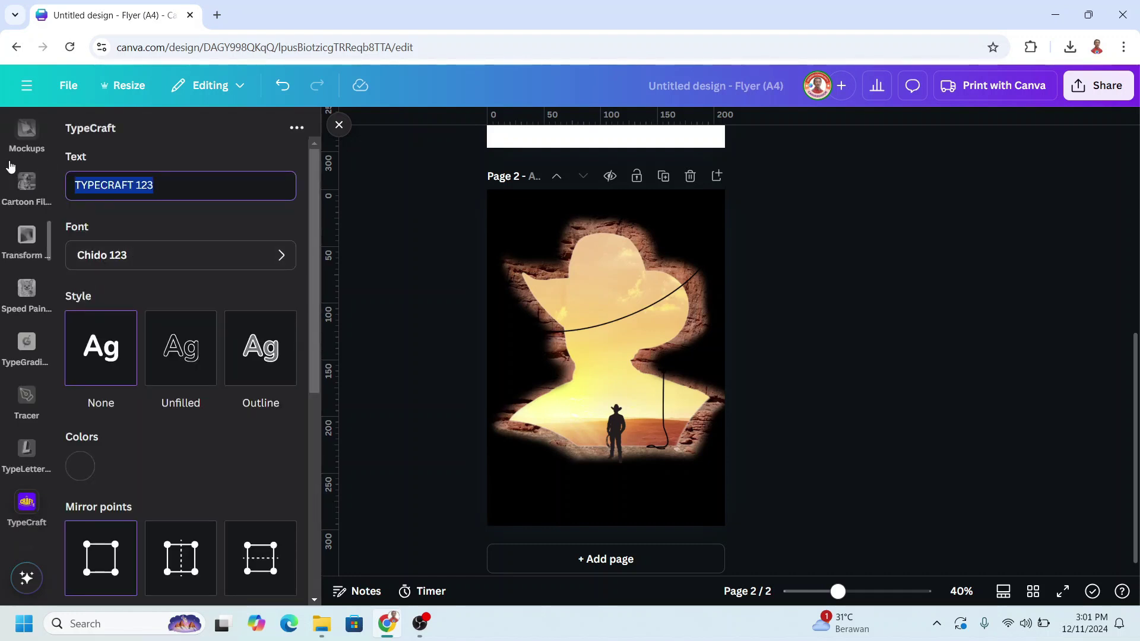
text(ADVENTURE)
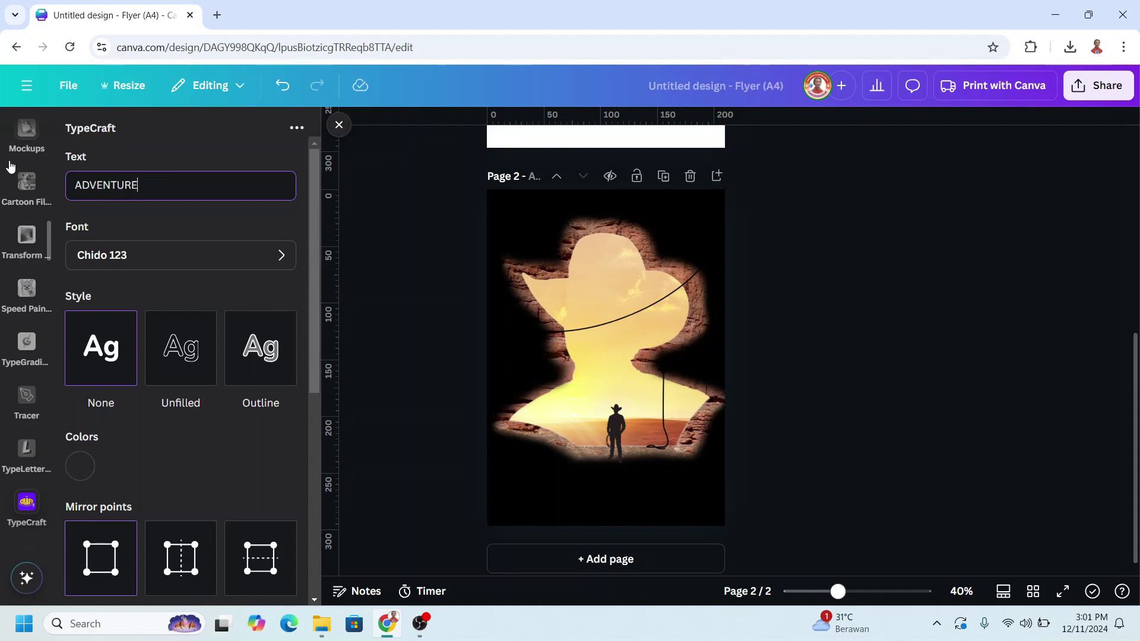
click(148, 255)
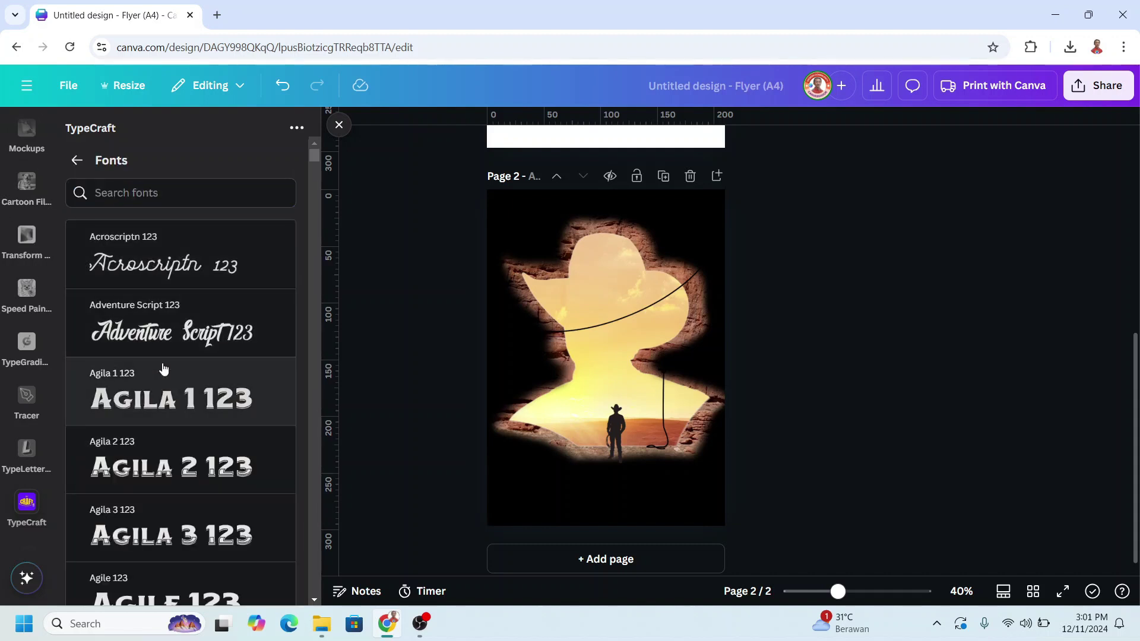
scroll(164, 389, down, 4)
scroll(164, 390, down, 3)
scroll(164, 389, down, 3)
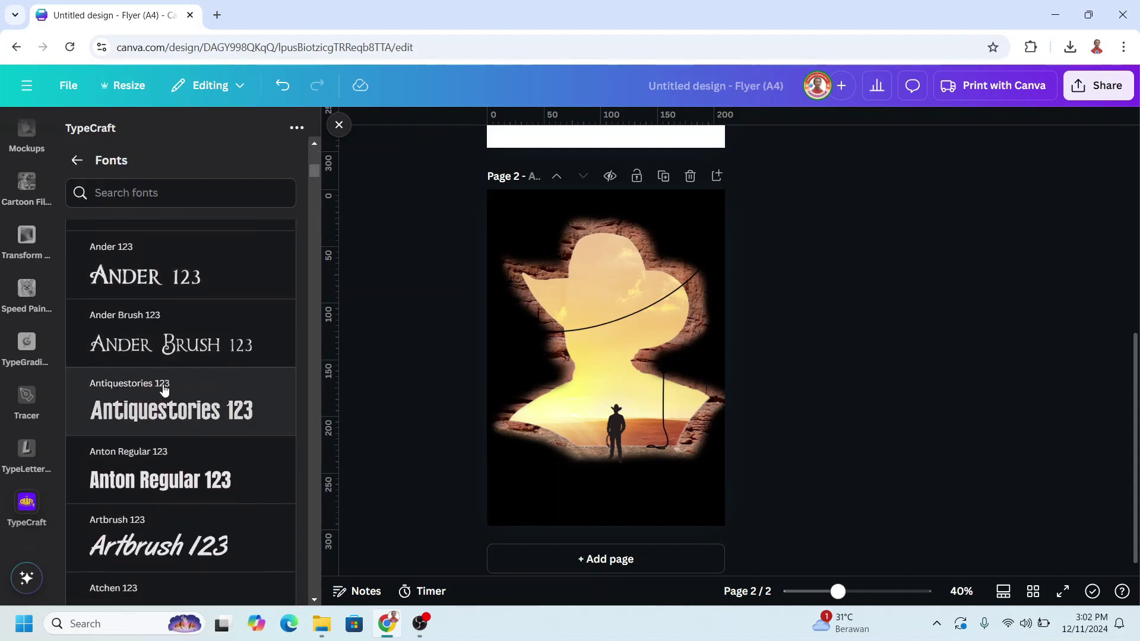
scroll(165, 393, down, 1)
scroll(165, 395, down, 1)
click(179, 476)
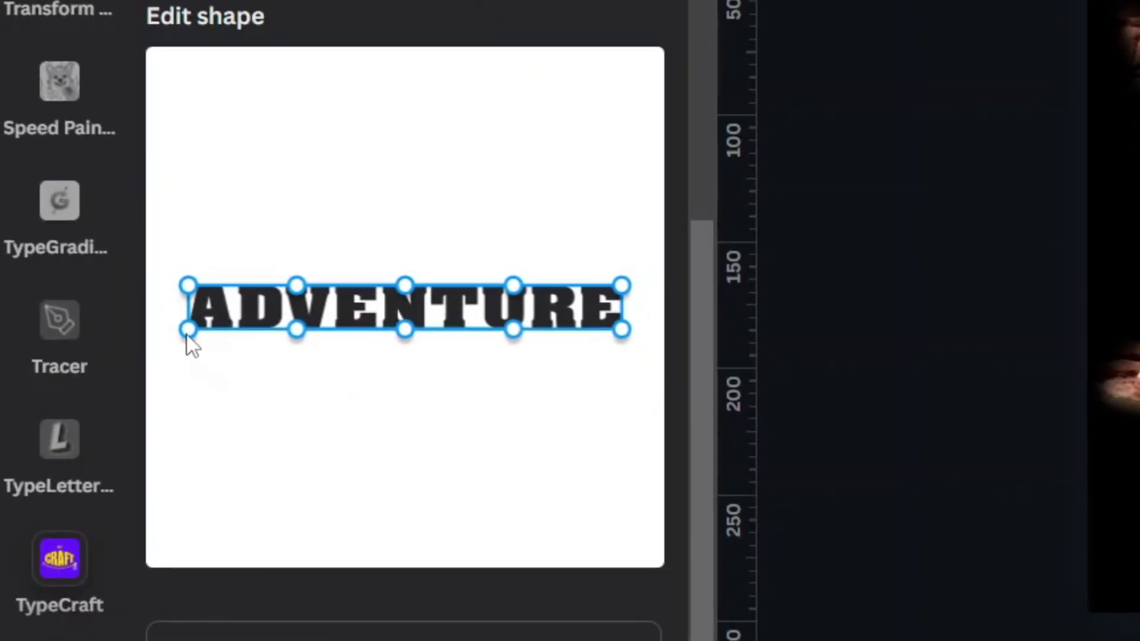
Step: Reshape ADVENTURE's top and bottom edges so it tapers from a tall left to a slim right
drag(189, 332, 187, 364)
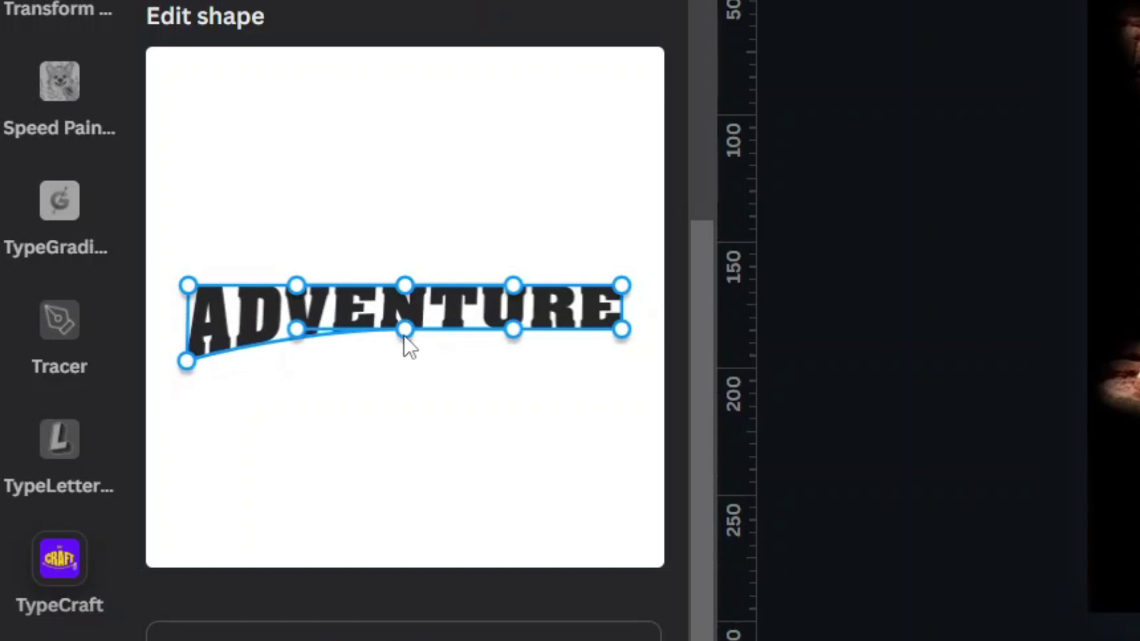
drag(407, 333, 414, 345)
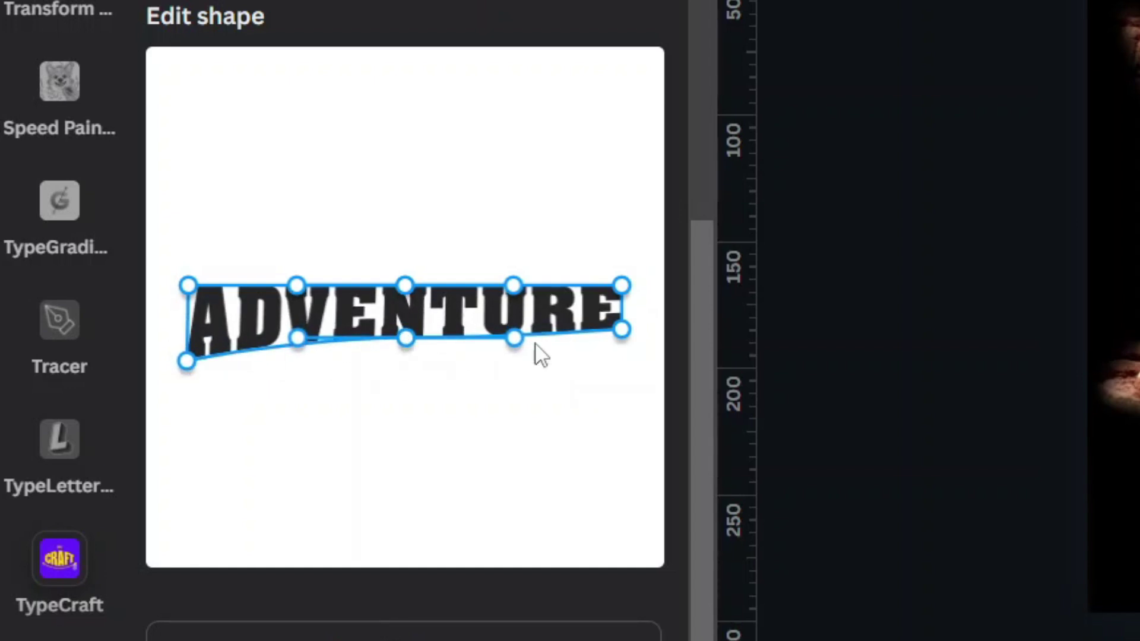
drag(624, 337, 630, 330)
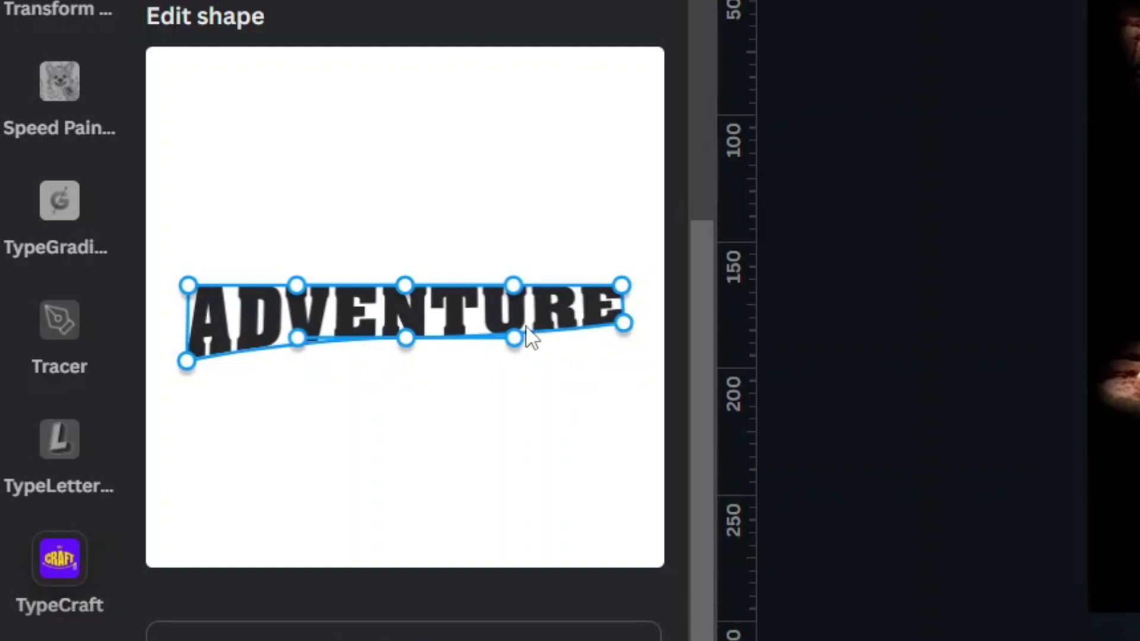
drag(515, 341, 519, 333)
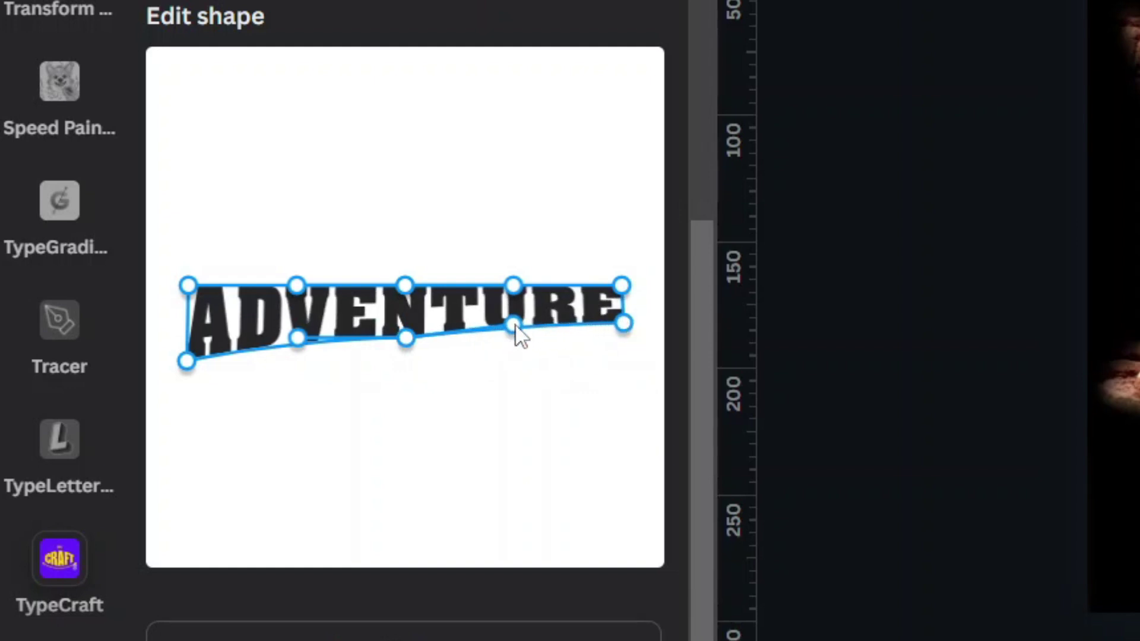
drag(300, 341, 287, 356)
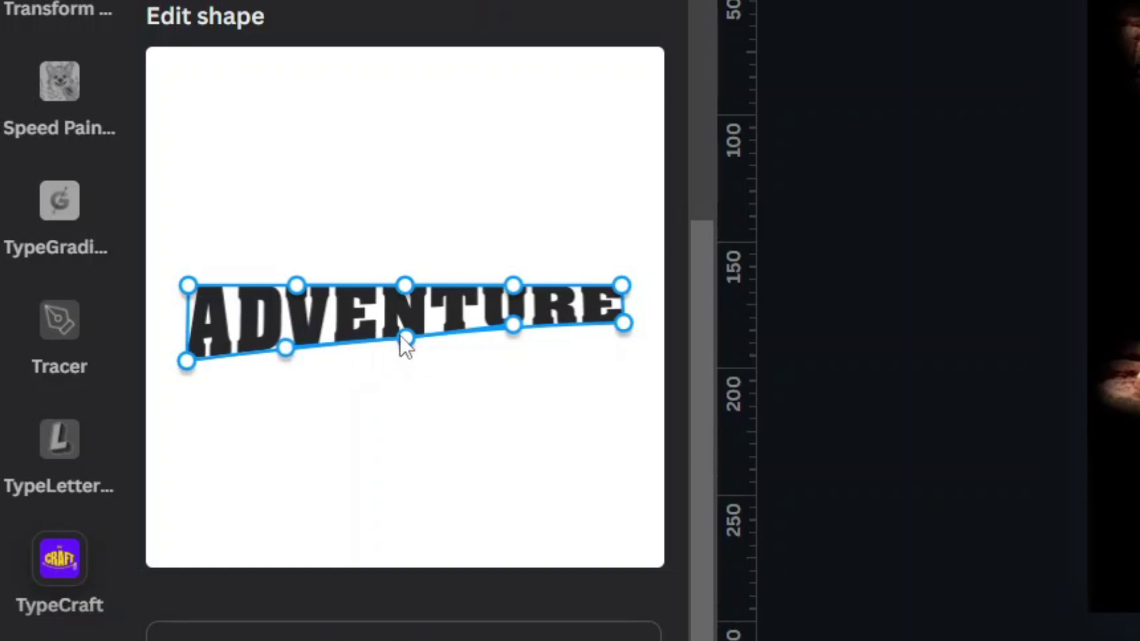
drag(406, 343, 411, 337)
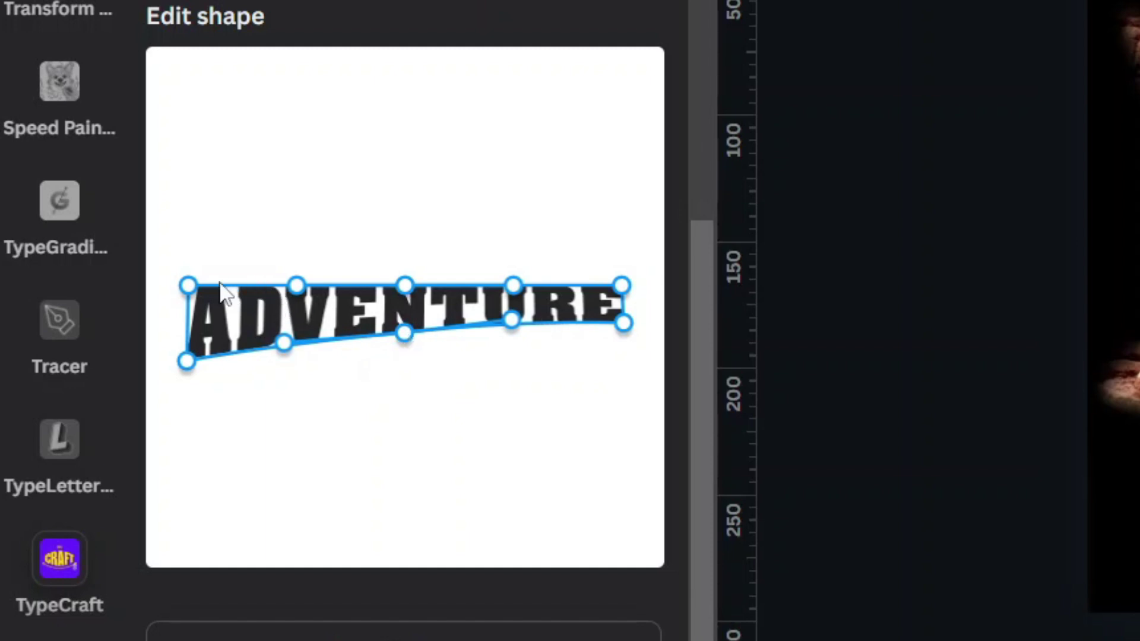
drag(187, 284, 187, 289)
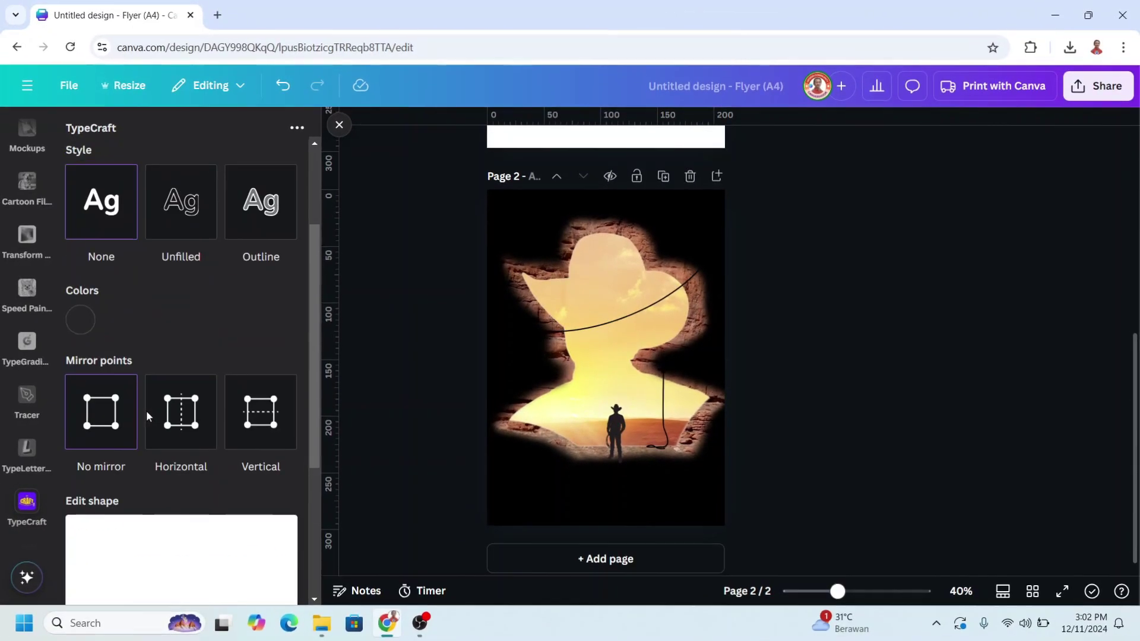
Step: Set the TypeCraft lettering colour to bright yellow
click(80, 373)
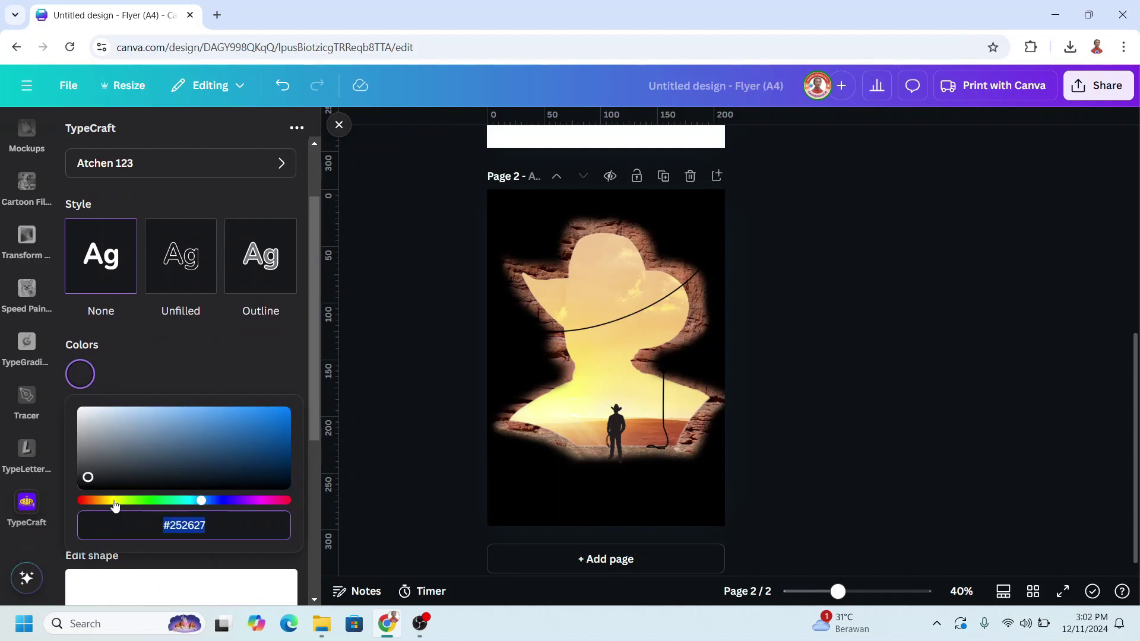
click(115, 501)
drag(223, 458, 286, 411)
click(295, 399)
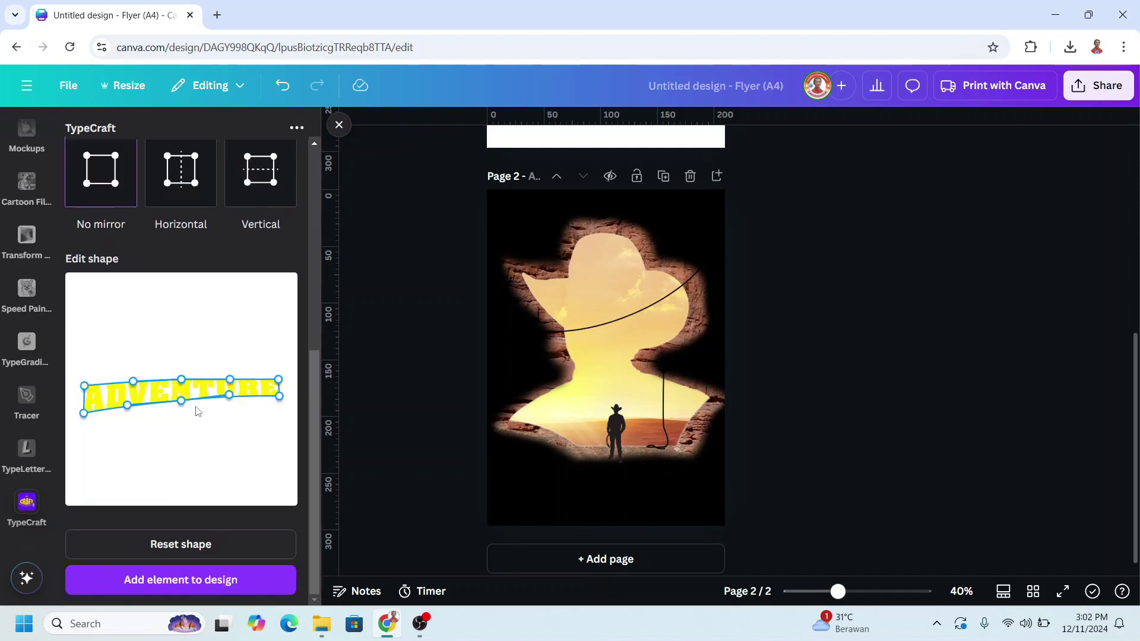
Step: Add the yellow ADVENTURE lettering to the poster, enlarged along the bottom below the cutout
click(230, 583)
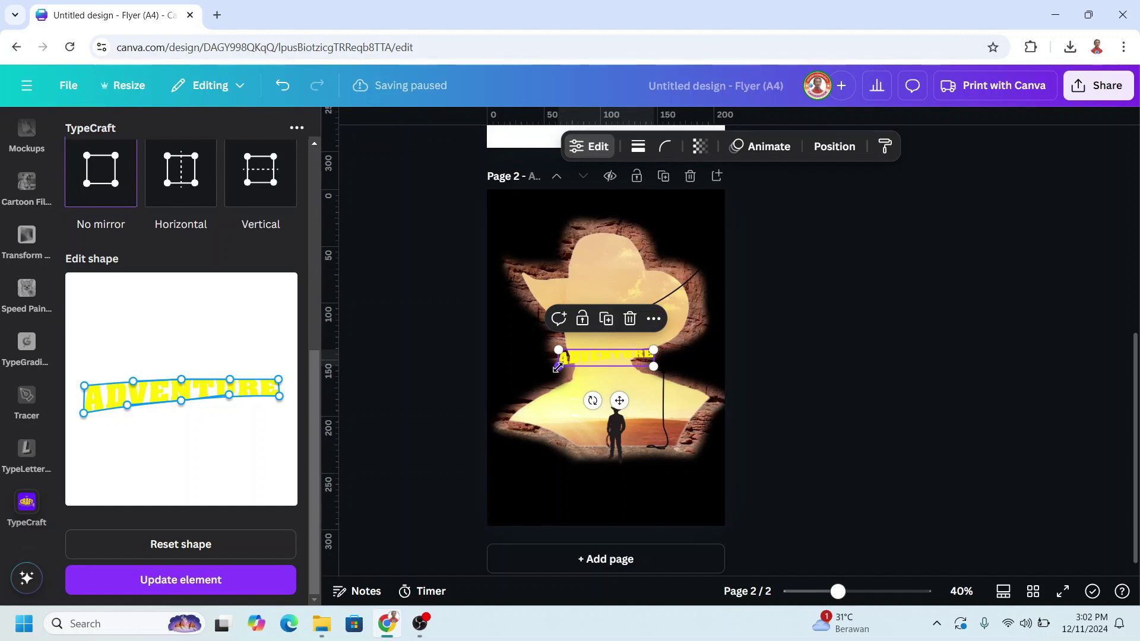
drag(558, 367, 468, 383)
mouse_move(544, 368)
mouse_down()
mouse_move(624, 473)
mouse_move(615, 494)
mouse_up()
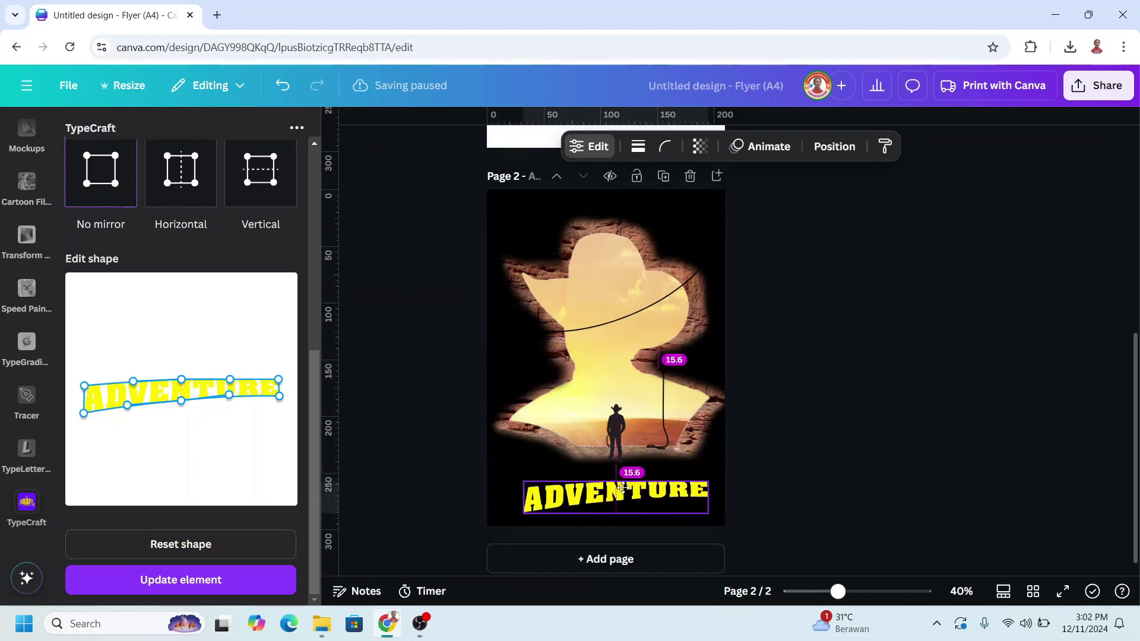
Step: Duplicate the title, recolour the copy #FF0000, and offset it up-left over the yellow
click(609, 450)
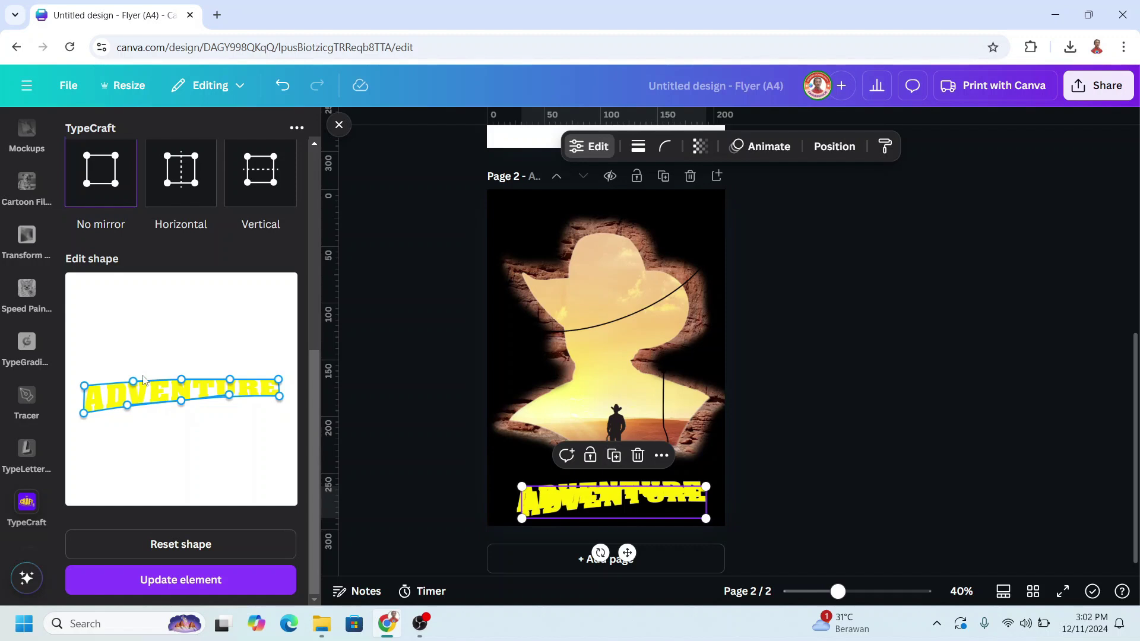
scroll(142, 376, up, 3)
click(80, 301)
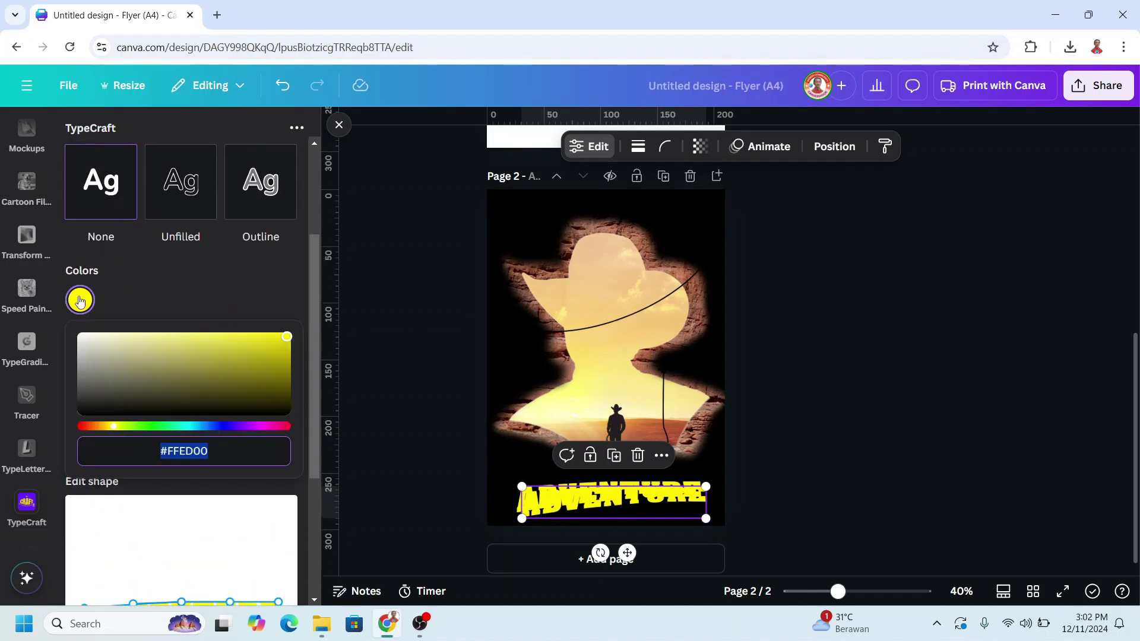
drag(113, 428, 56, 431)
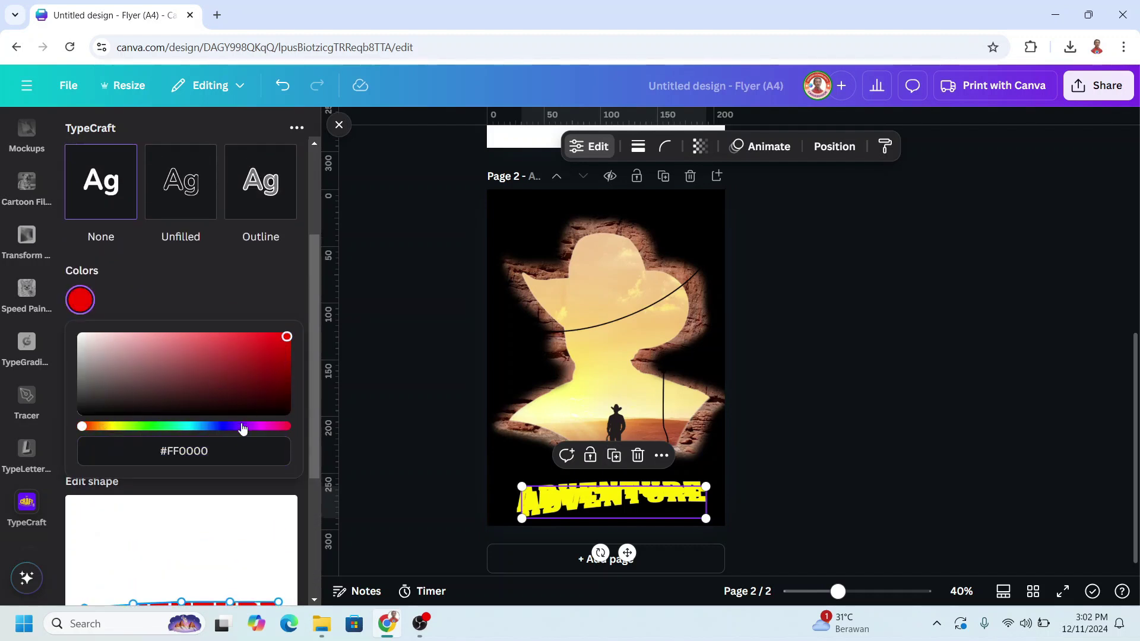
scroll(250, 469, down, 3)
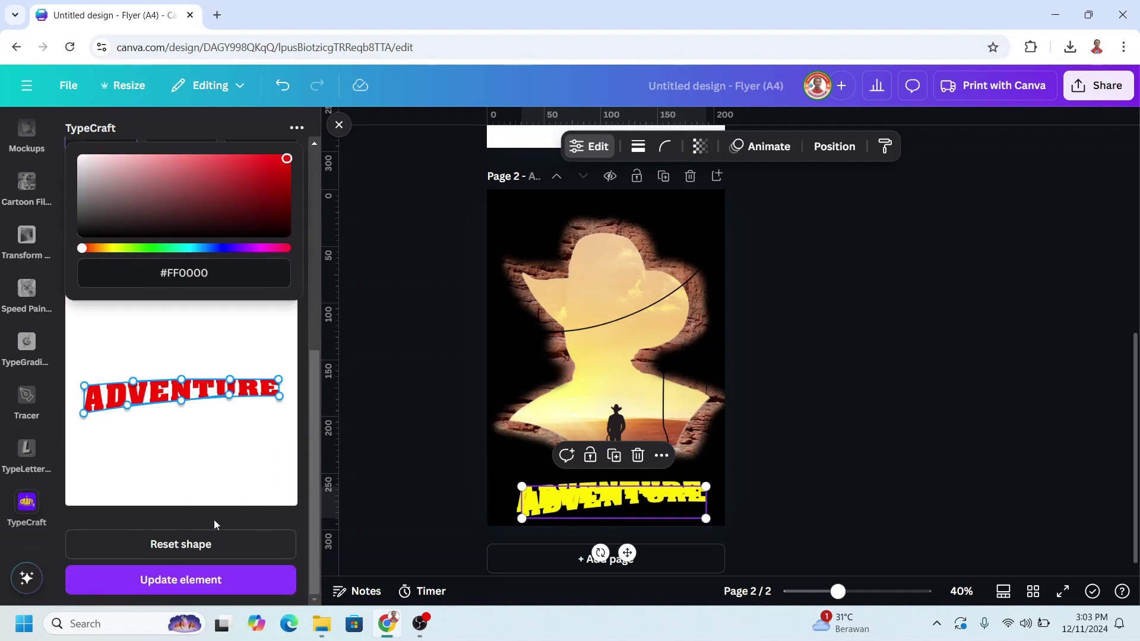
click(213, 585)
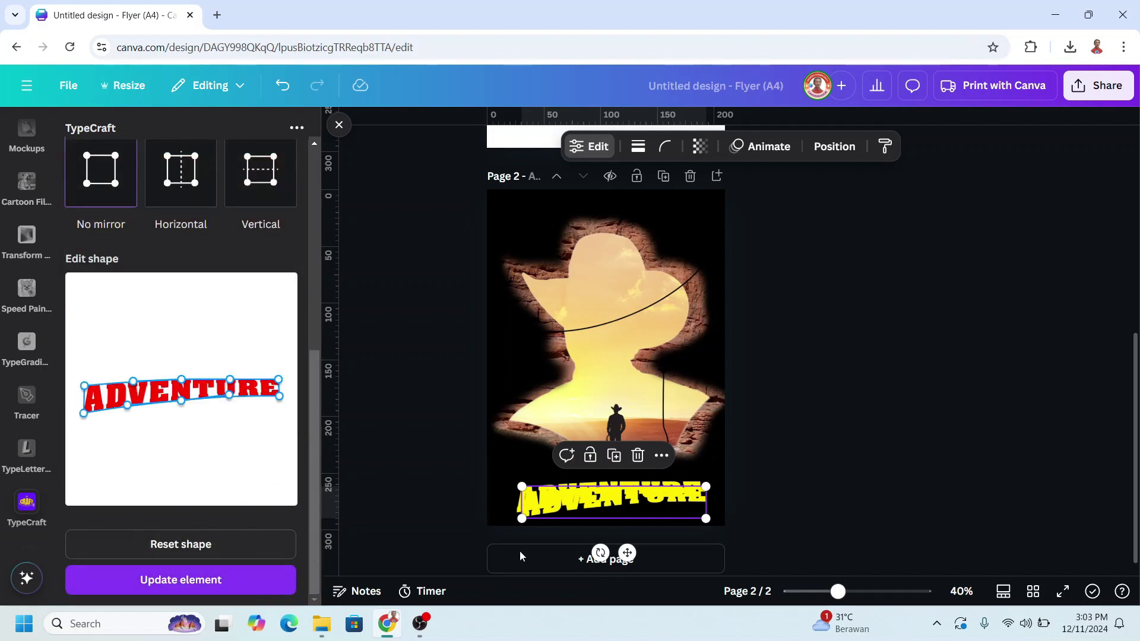
click(861, 591)
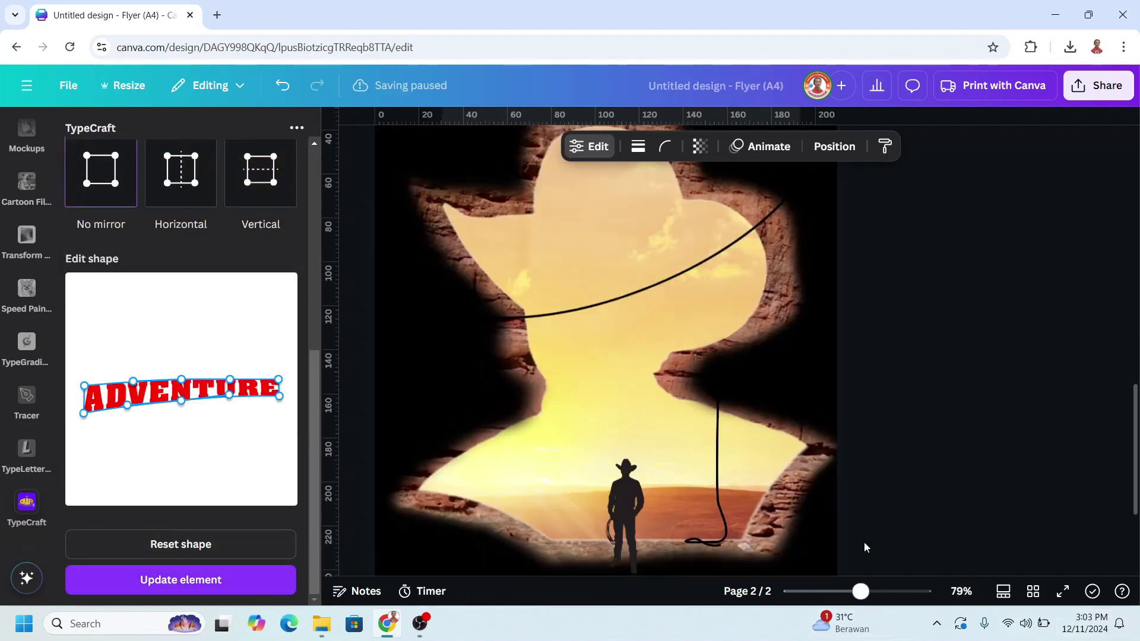
scroll(856, 535, down, 3)
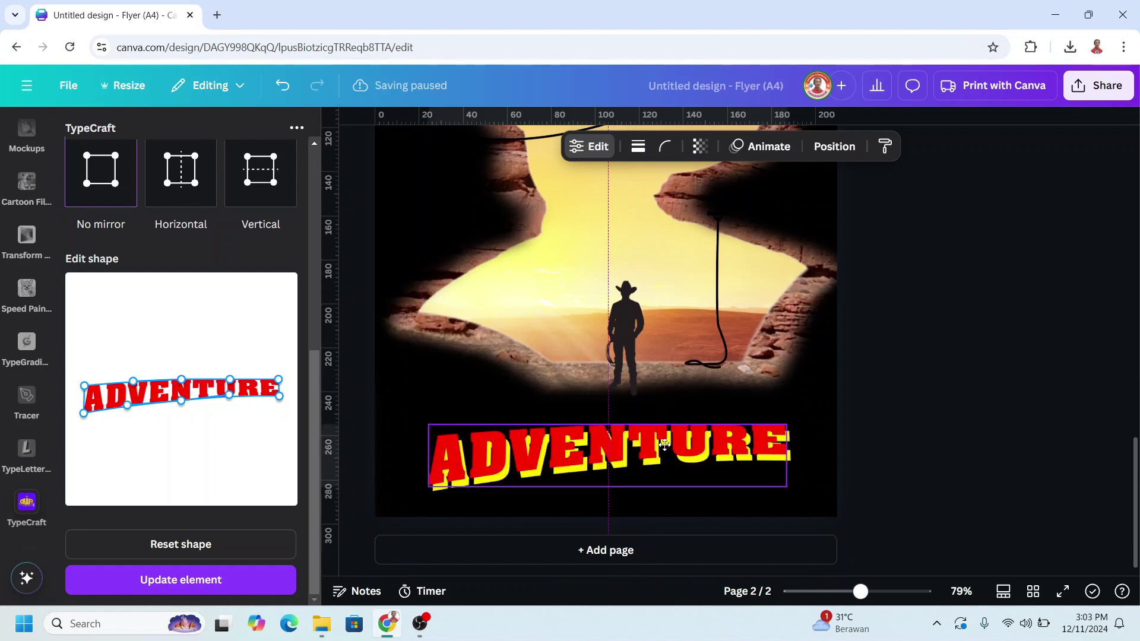
drag(670, 456, 666, 445)
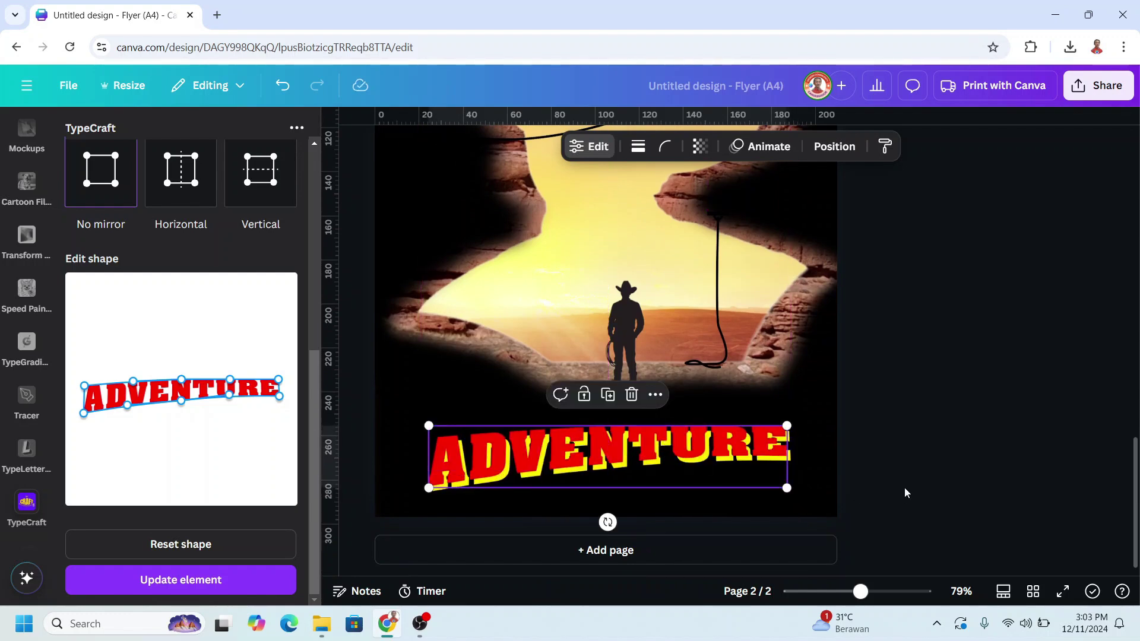
Step: Select the red and yellow ADVENTURE layers in the Layers list and nudge them together
click(835, 146)
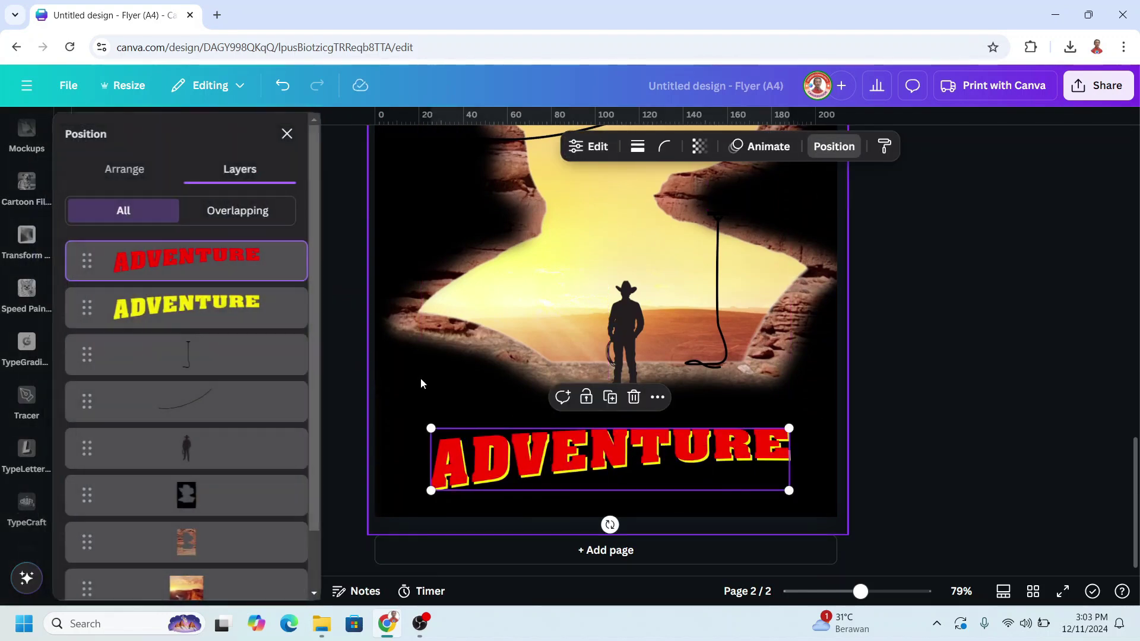
shift+click(234, 307)
drag(584, 460, 581, 463)
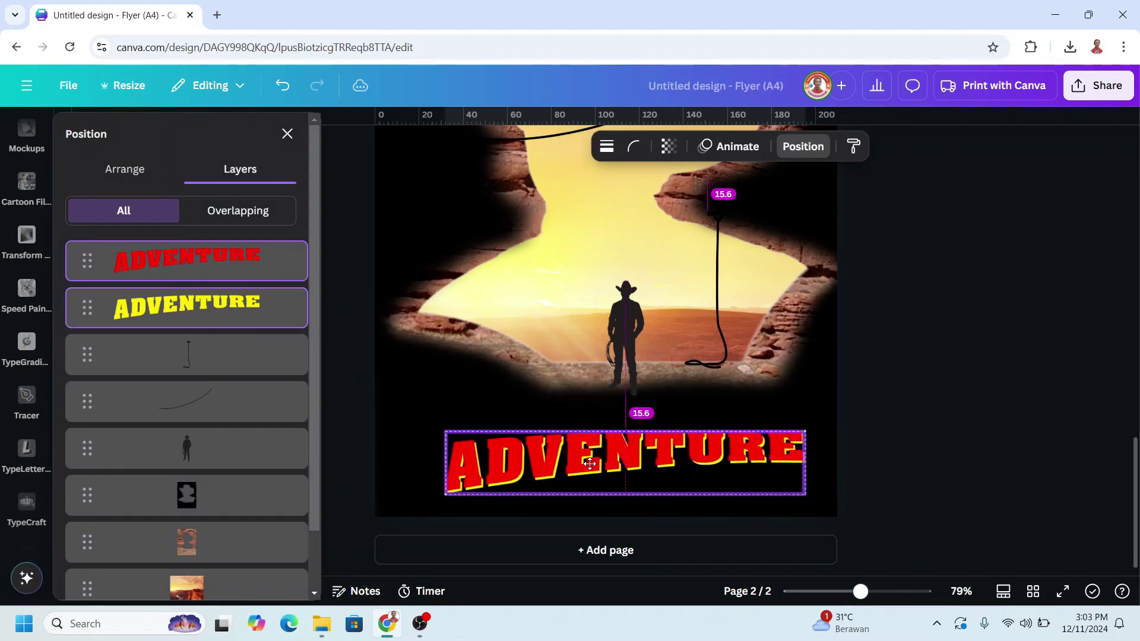